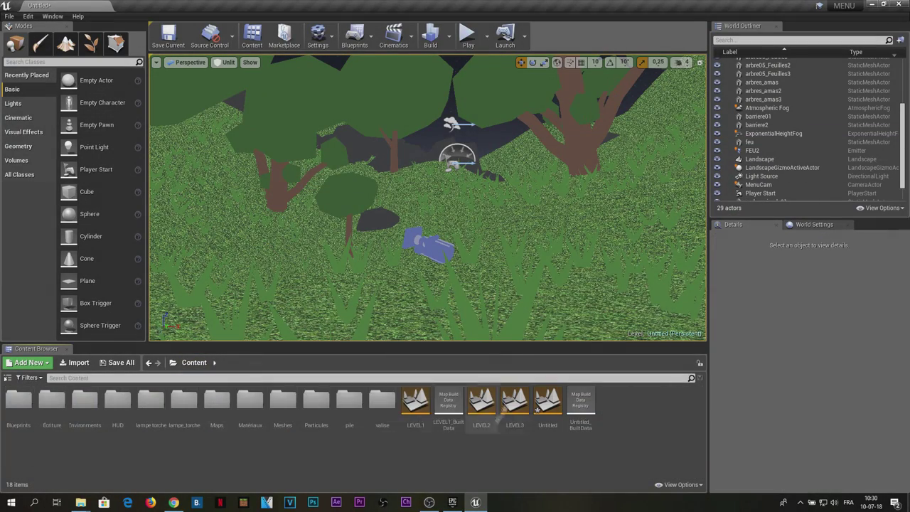
Step: Open the LEVEL3 map through LEVEL2, then browse into the Meshes content folder
double_click(481, 401)
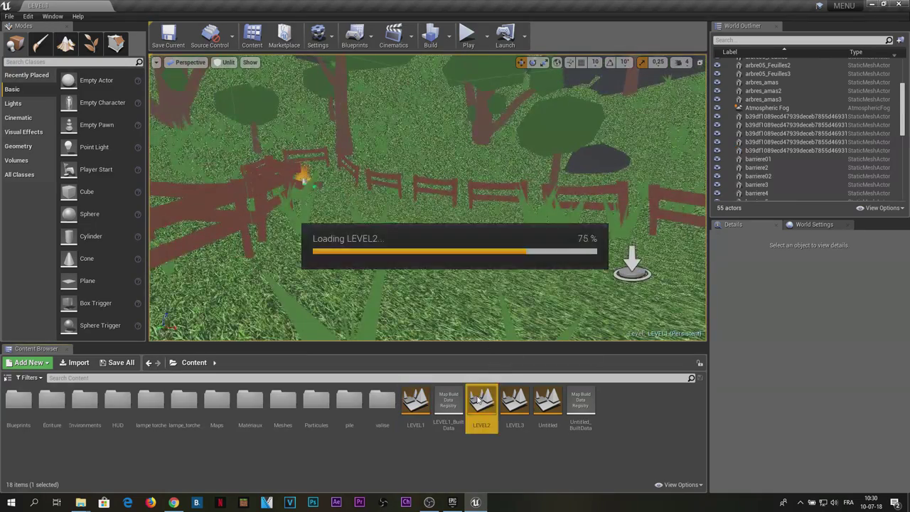
double_click(513, 403)
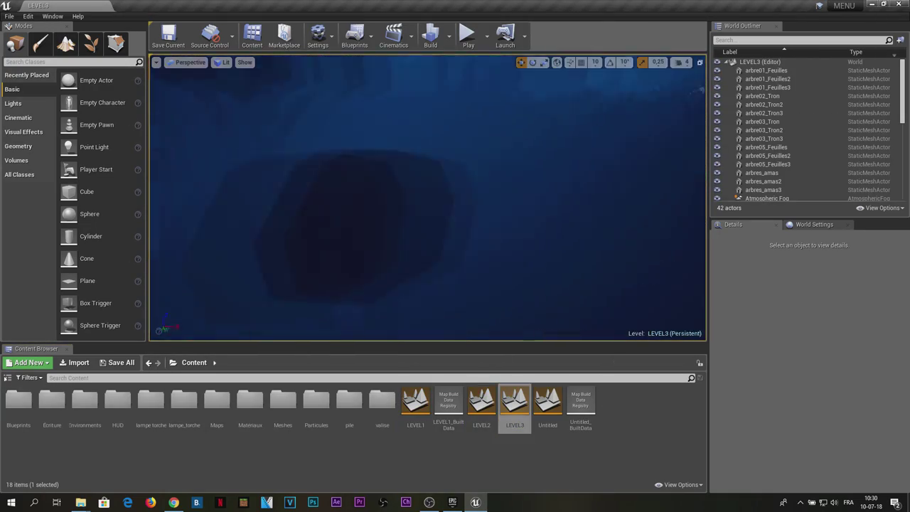
double_click(283, 402)
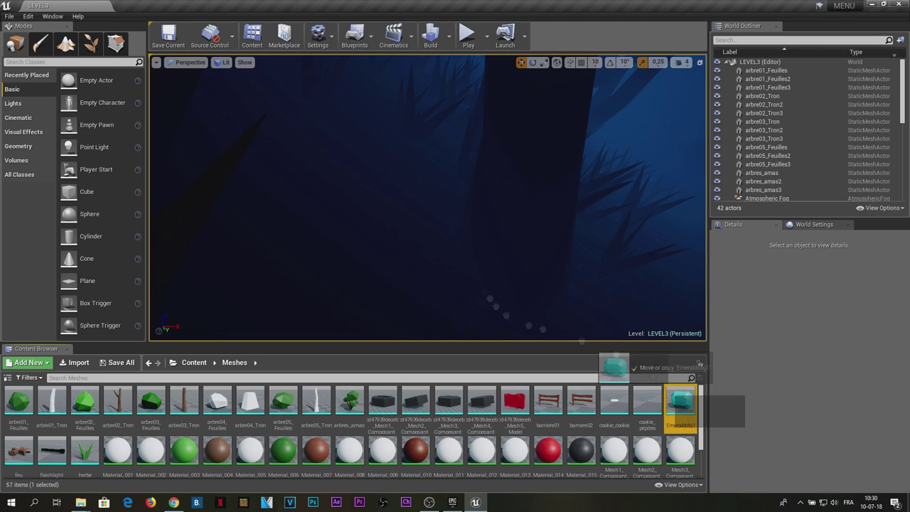
Step: Place Emeraldobj1 in the level at 0.1 scale and frame it in Unlit view
left_click_drag(680, 402, 435, 235)
left_click(801, 337)
type("0.5")
key("Return")
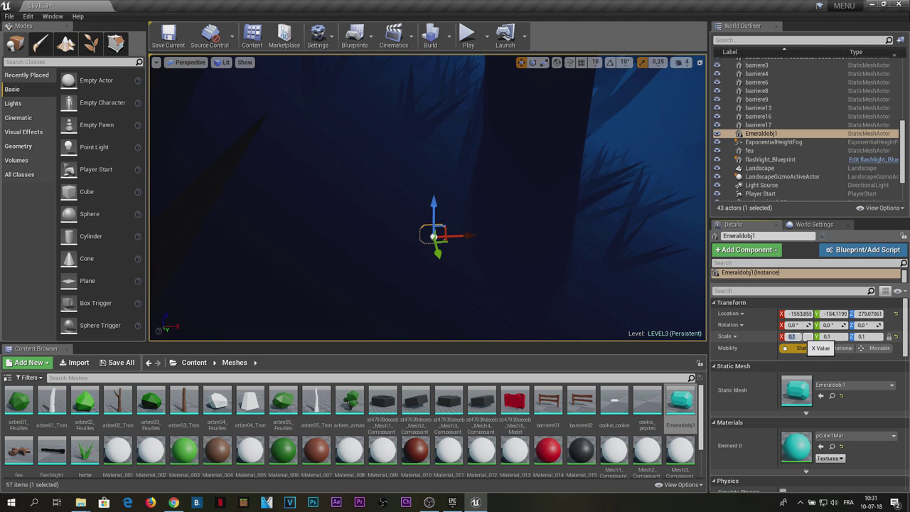
left_click(221, 62)
left_click(242, 105)
key("f")
Step: Rotate the emerald to about 89 degrees on X and turn it around Y
key("e")
left_click_drag(473, 203, 455, 235)
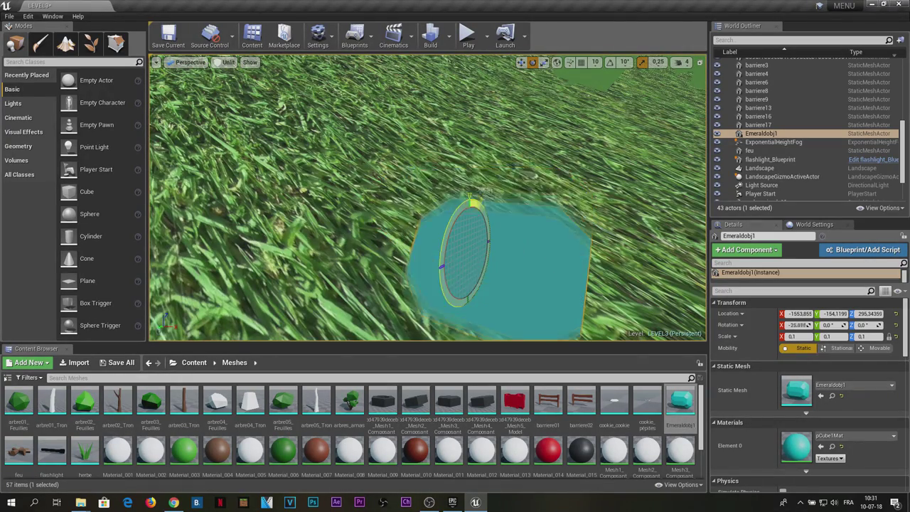
left_click_drag(441, 267, 439, 268)
left_click_drag(492, 212, 483, 221)
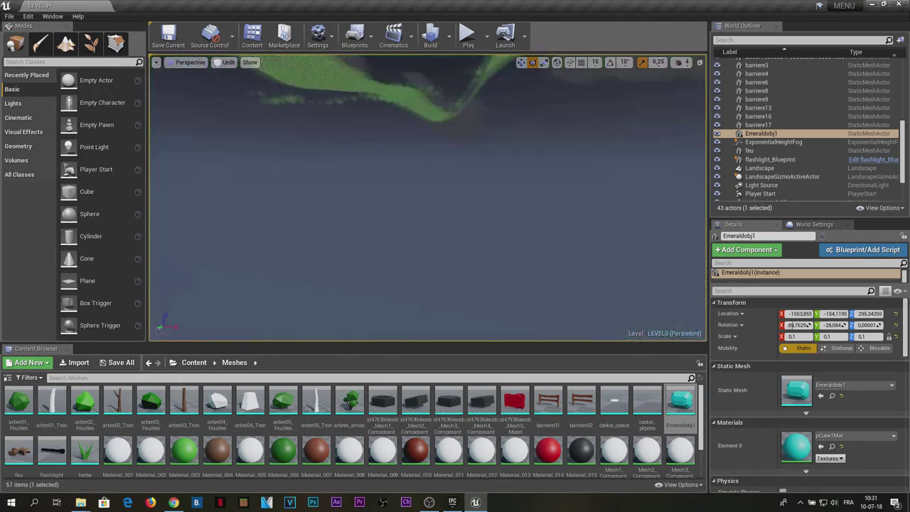
right_click_drag(484, 220, 457, 226)
Step: Lower the emerald onto the grass, tilt it flatter, and start playing the level
key("w")
left_click_drag(467, 203, 538, 254)
right_click_drag(538, 254, 526, 245)
key("e")
left_click_drag(540, 234, 516, 225)
key("w")
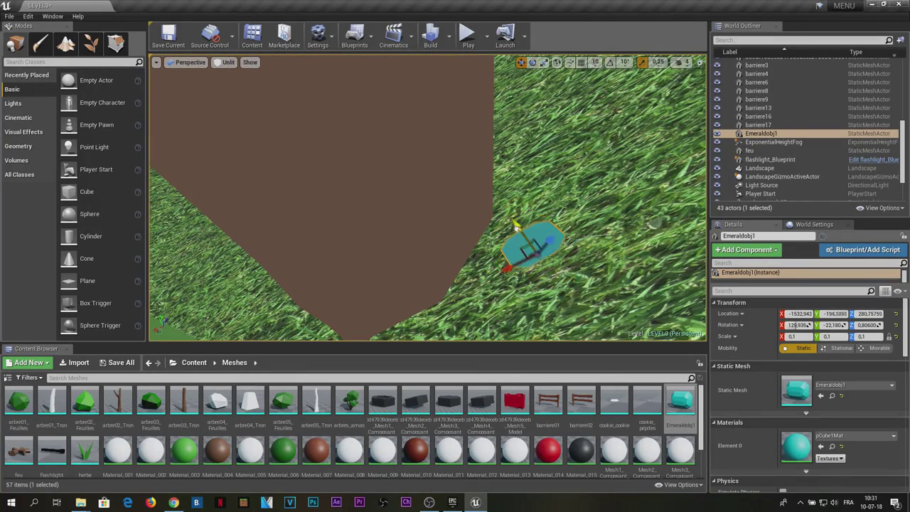
right_click_drag(530, 248, 497, 214)
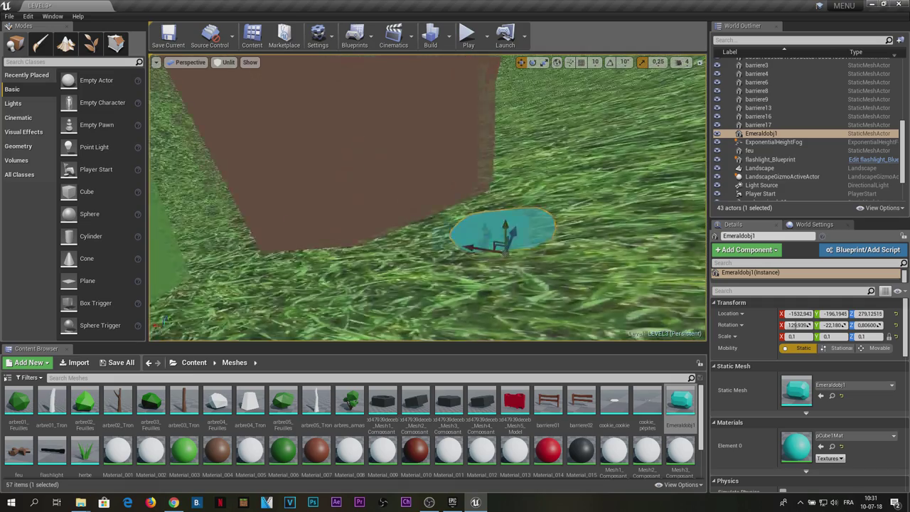
left_click(467, 36)
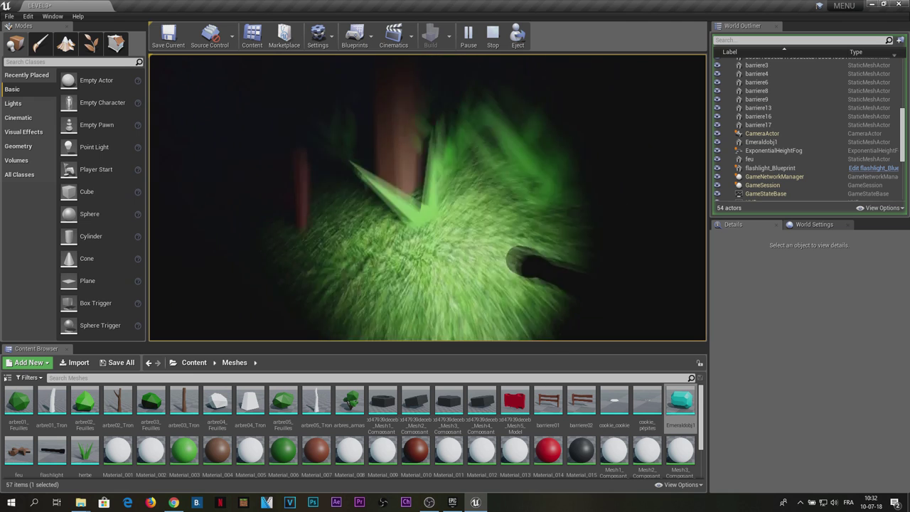
Step: Stop the play session and open the Emerald blueprint's Add Component list
key("Escape")
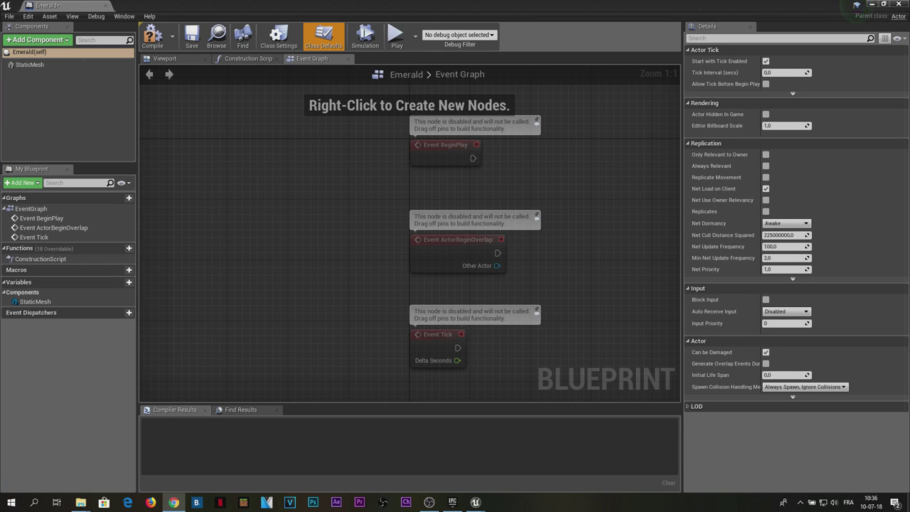
left_click(38, 39)
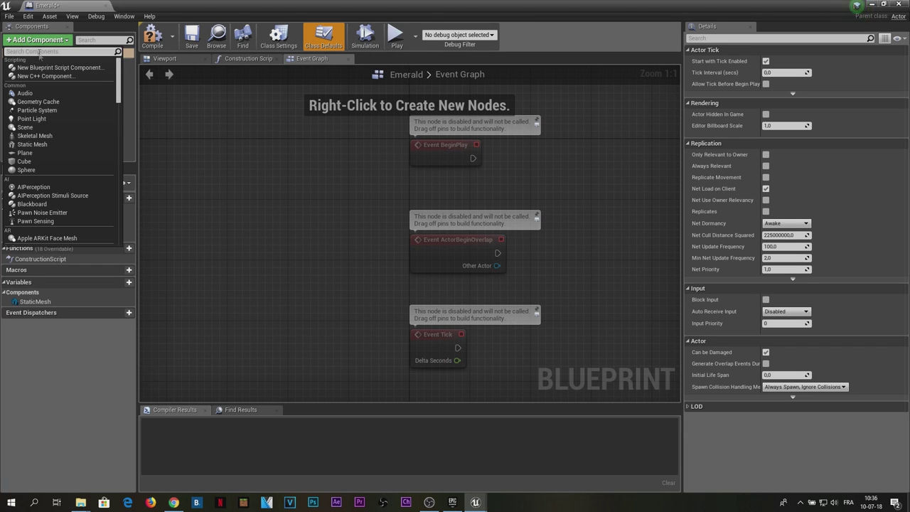
Step: Add a Point Light component and position it on top of the emerald
left_click(44, 51)
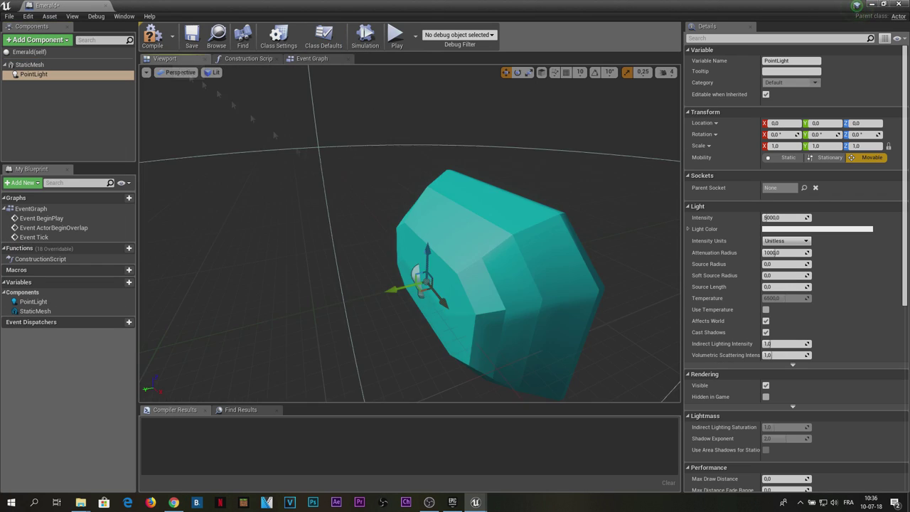
mouse_move(398, 255)
left_mouse_down()
mouse_move(390, 244)
mouse_move(424, 244)
left_mouse_up()
scroll(424, 244, "up", 3)
scroll(415, 242, "up", 5)
left_click_drag(426, 194, 485, 145)
left_click_drag(488, 105, 481, 144)
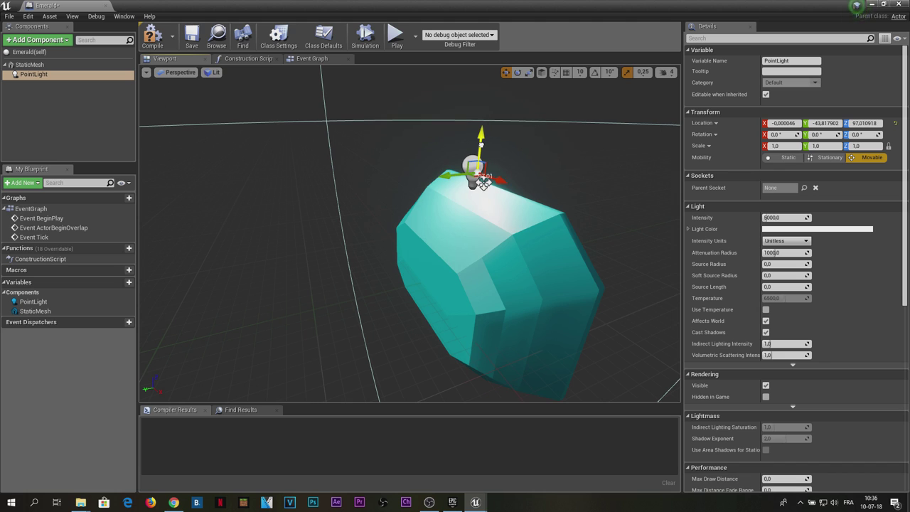
left_click_drag(482, 183, 489, 183)
Step: Give the point light a light-blue colour and an intensity of 450
double_click(775, 218)
type("100")
key("Return")
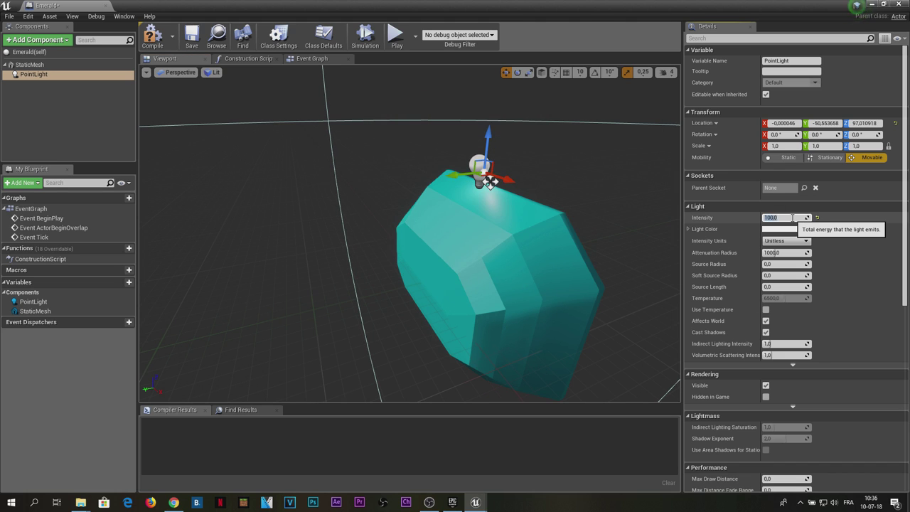
type("250")
key("Return")
left_click(778, 229)
left_click(625, 316)
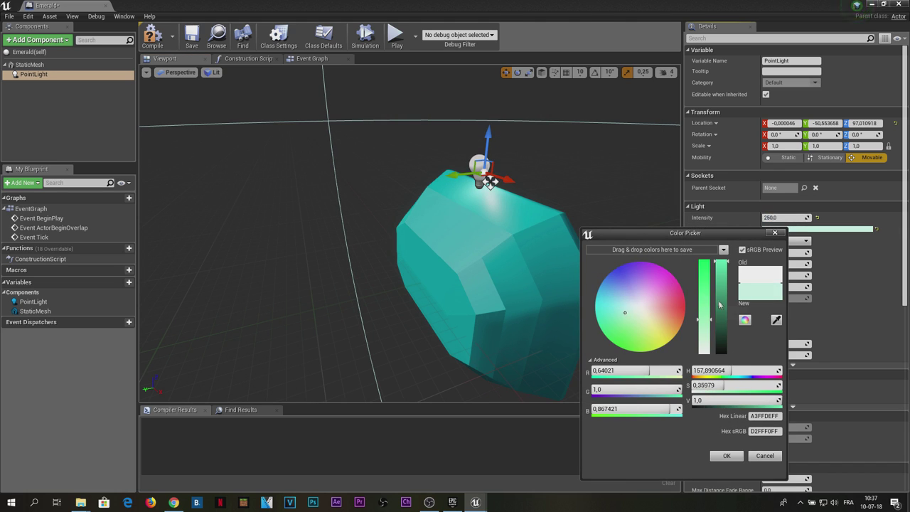
left_click_drag(622, 304, 621, 295)
left_click(780, 217)
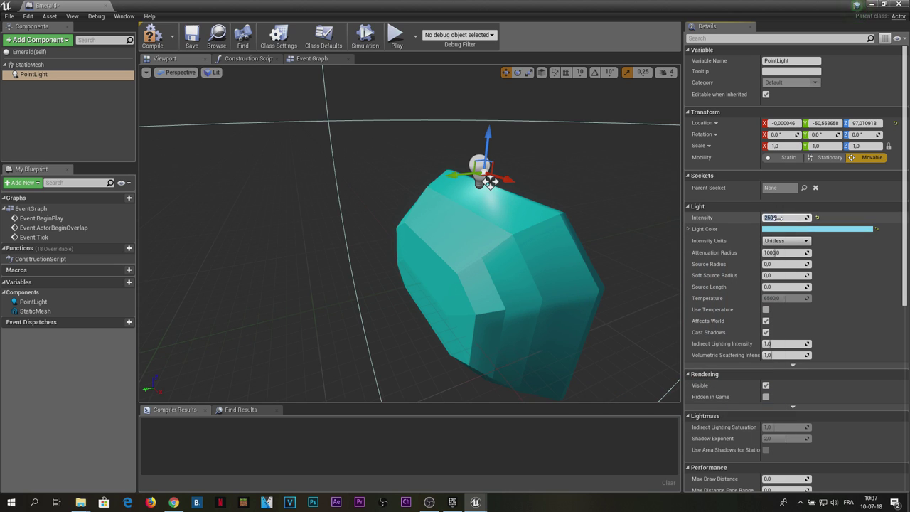
type("450")
key("Return")
Step: Compile the Emerald blueprint and switch to its Event Graph
left_click(153, 35)
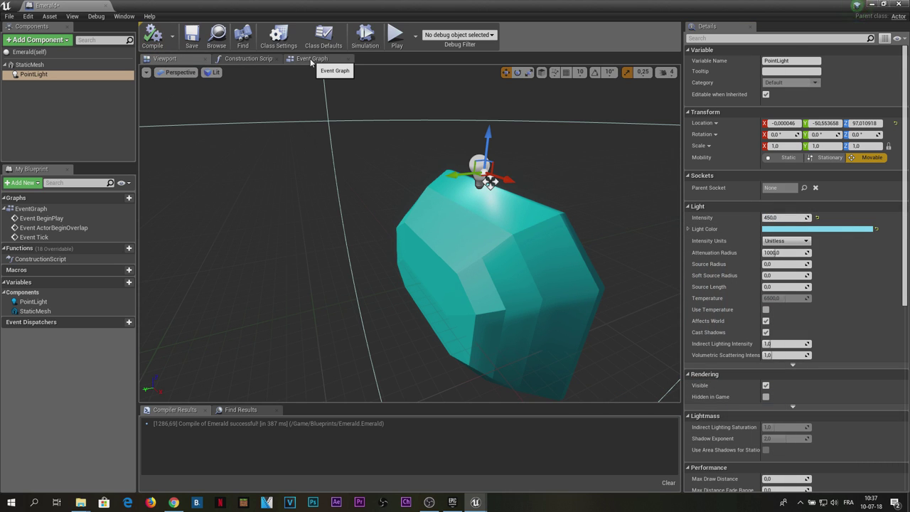
left_click(310, 58)
left_click(165, 58)
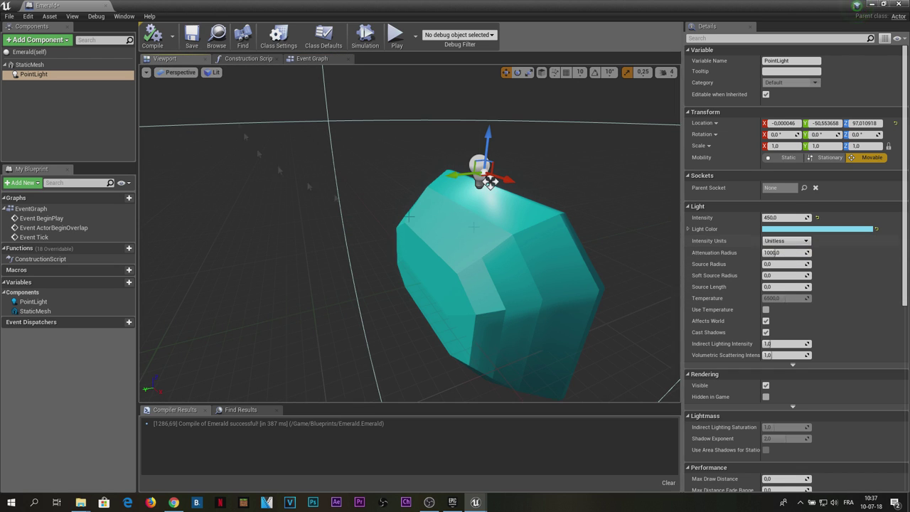
left_click(312, 59)
Step: Wire a Set Intensity node to Event Tick and compile the Emerald blueprint
right_click_drag(464, 169, 483, 152)
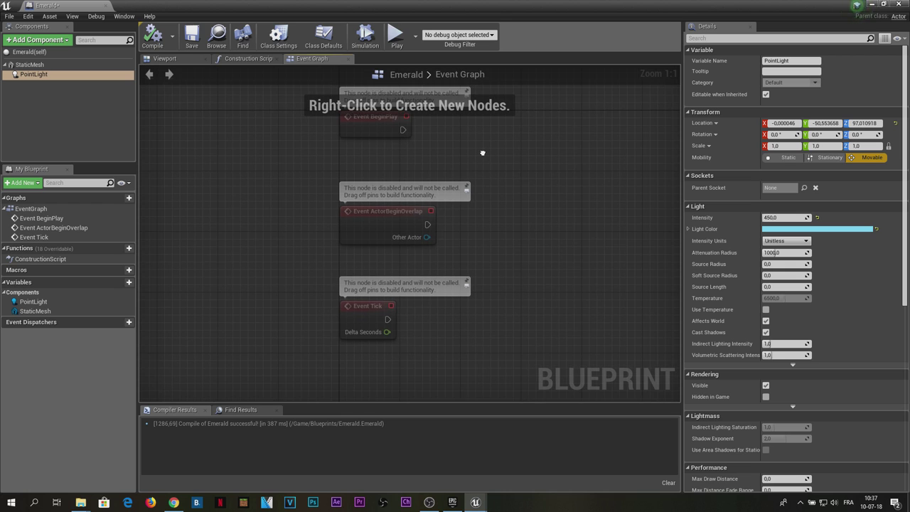
right_click_drag(477, 309, 393, 205)
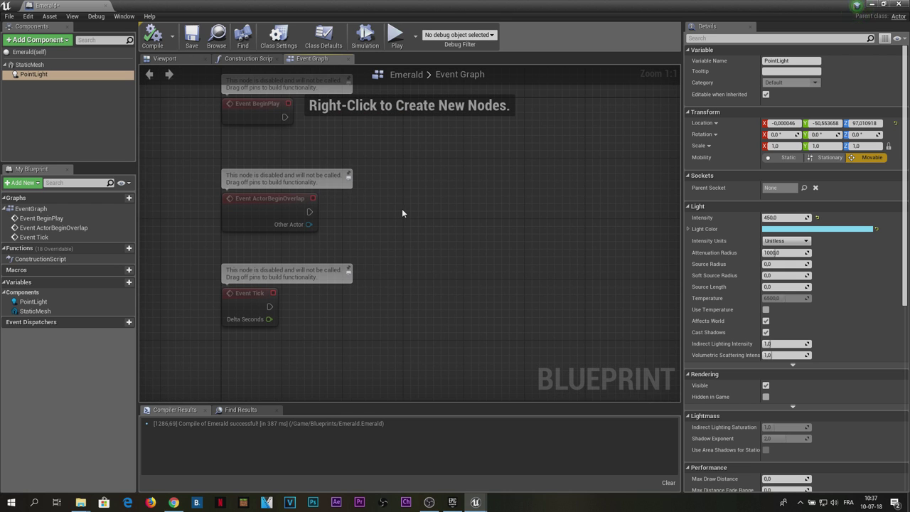
right_click_drag(402, 213, 432, 166)
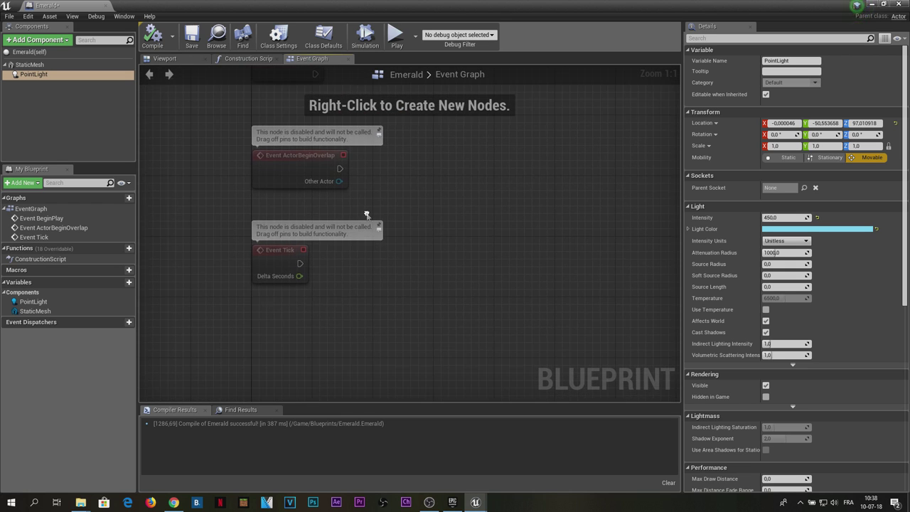
left_click_drag(279, 249, 279, 283)
right_click_drag(278, 283, 323, 202)
left_click_drag(341, 220, 417, 206)
type("opa")
key("BackSpace")
key("BackSpace")
key("BackSpace")
type("set intensi")
key("Return")
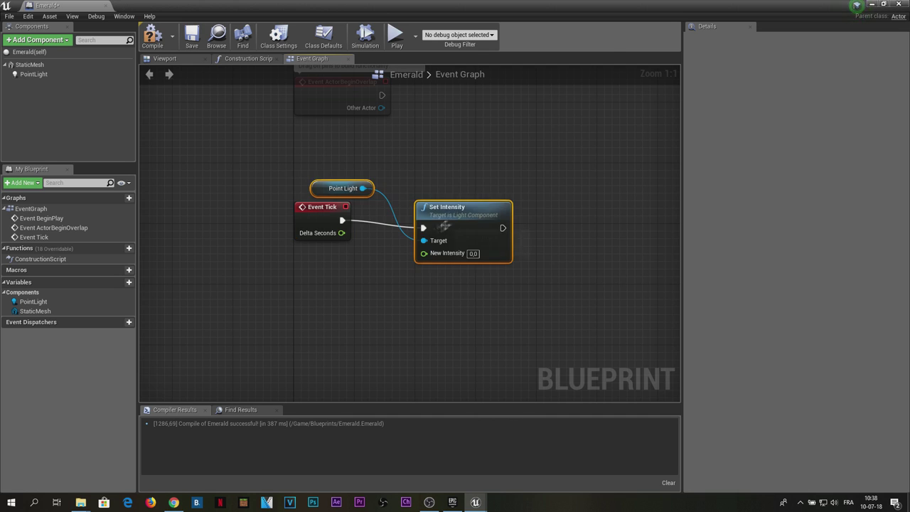
left_click(398, 263)
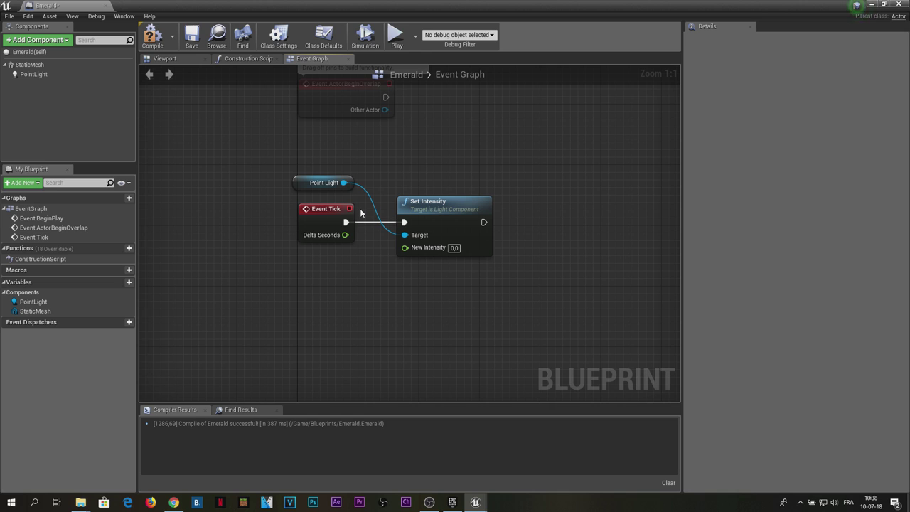
left_click(150, 44)
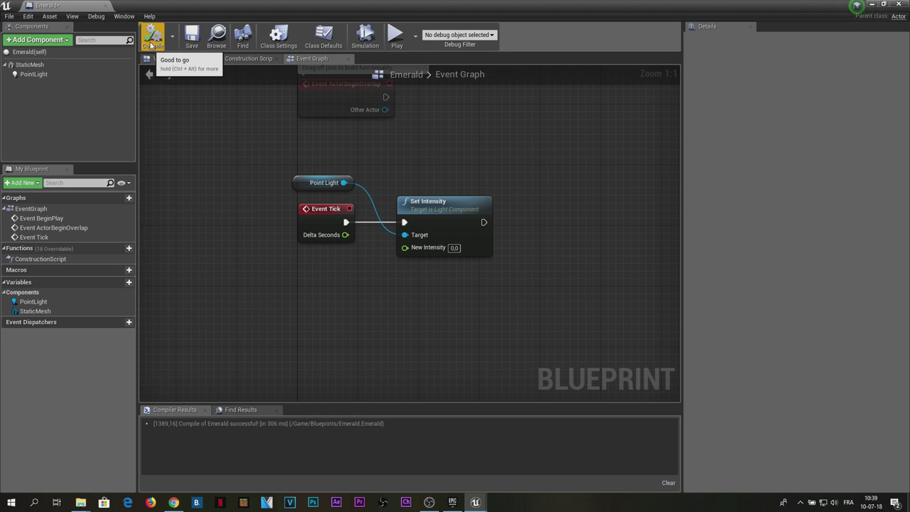
Step: Add a Voir Emeraude custom event in empty graph space
right_click_drag(466, 158, 419, 172)
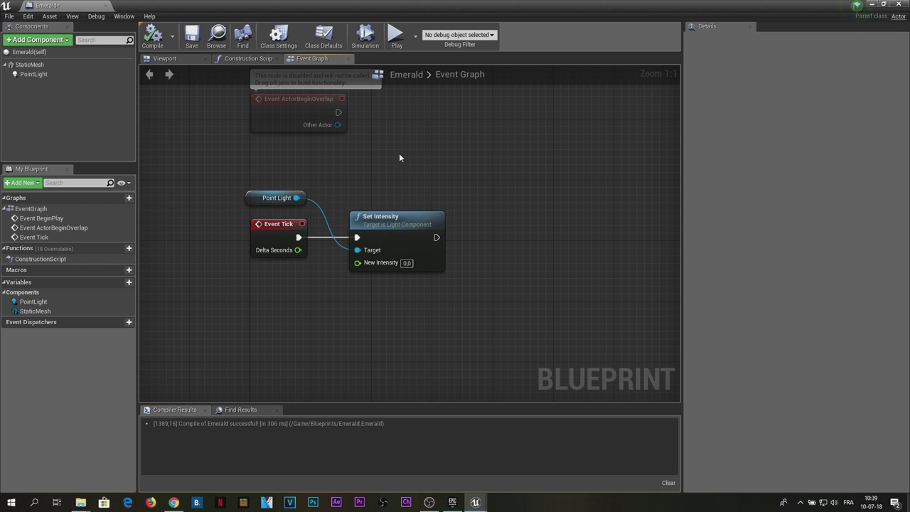
right_click_drag(269, 310, 360, 254)
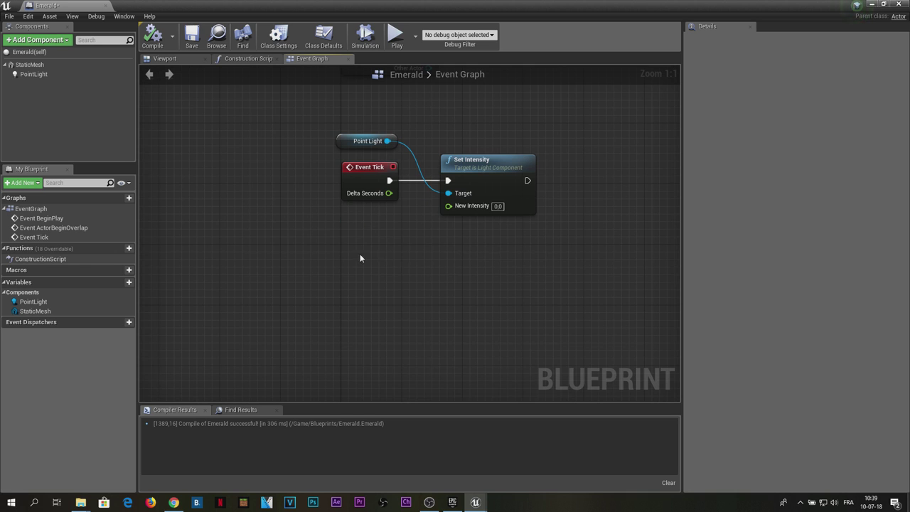
right_click(360, 254)
type("add custom event")
key("Return")
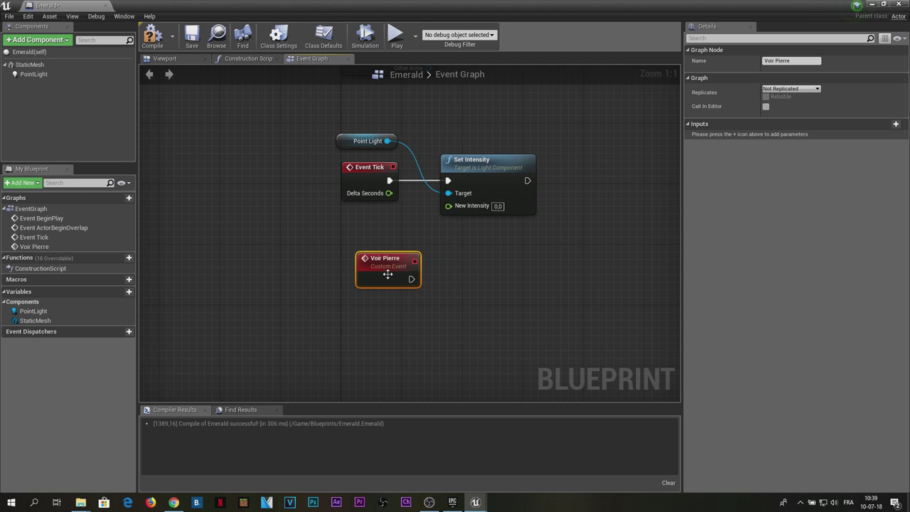
left_click_drag(387, 274, 372, 274)
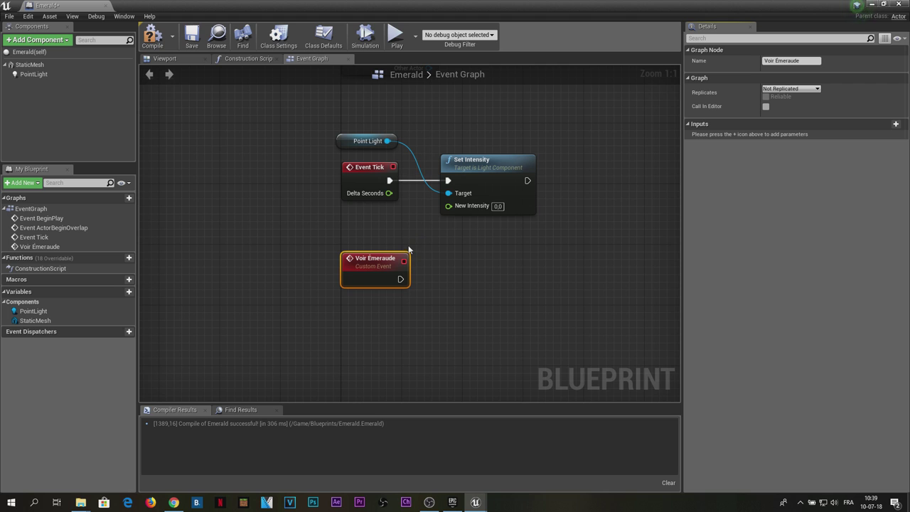
Step: Duplicate the Point Light and Set Intensity nodes for Voir Emeraude with New Intensity 100
left_click_drag(547, 224, 333, 131)
key("ctrl+c")
key("ctrl+v")
left_click_drag(482, 332, 482, 264)
left_click(501, 304)
type("100")
key("Return")
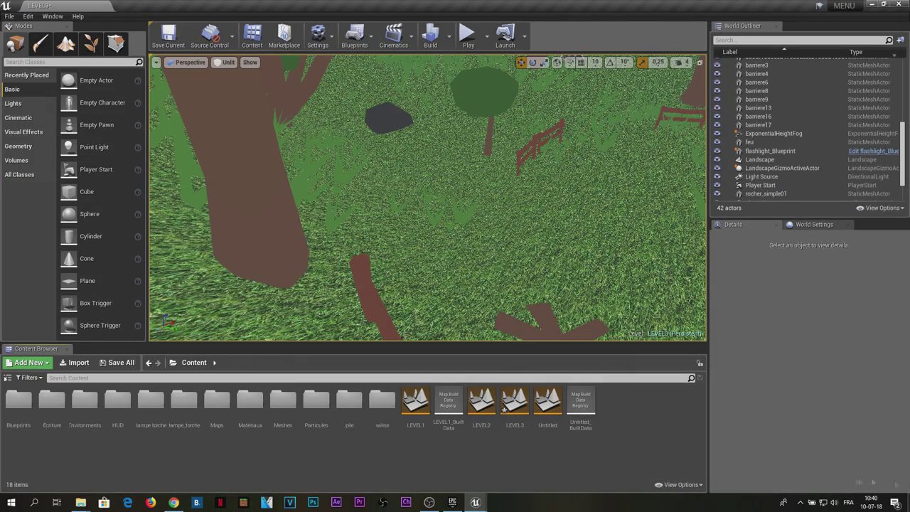
left_click(430, 502)
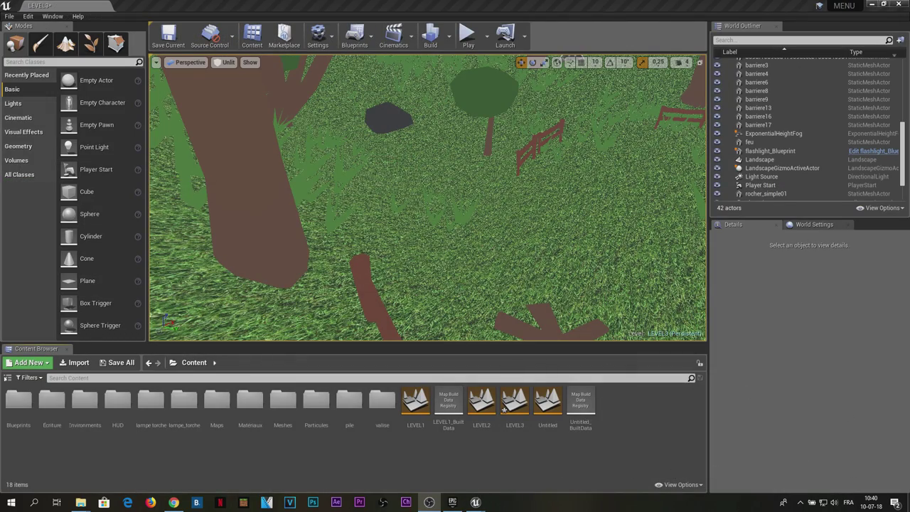
Step: Open My_Player from the Blueprints folder and add an Event Tick node to its graph
double_click(19, 400)
double_click(284, 401)
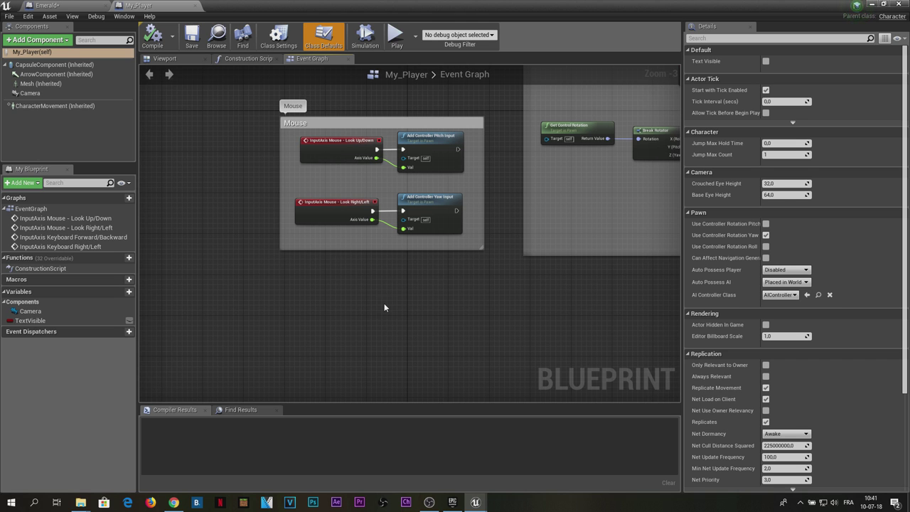
scroll(384, 303, "up", 1)
right_click(305, 300)
key("Return")
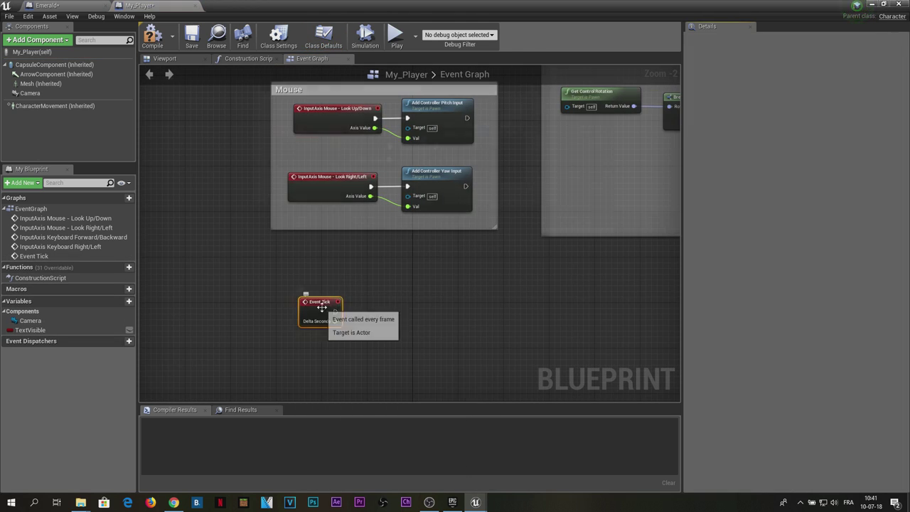
scroll(355, 248, "up", 1)
scroll(366, 230, "up", 1)
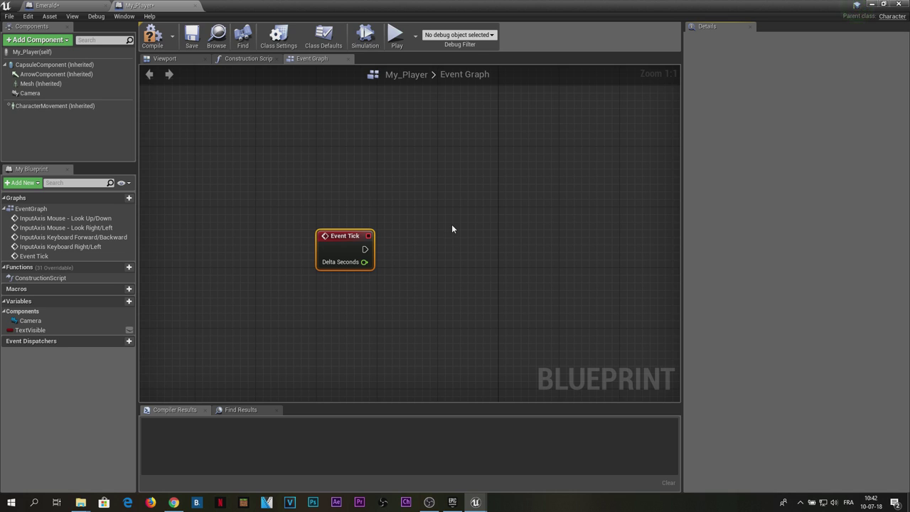
Step: Add a LineTraceByChannel node driven by Event Tick's execution output
left_click_drag(364, 248, 420, 237)
left_click(229, 310)
left_click_drag(364, 249, 407, 239)
type("line trace by channel")
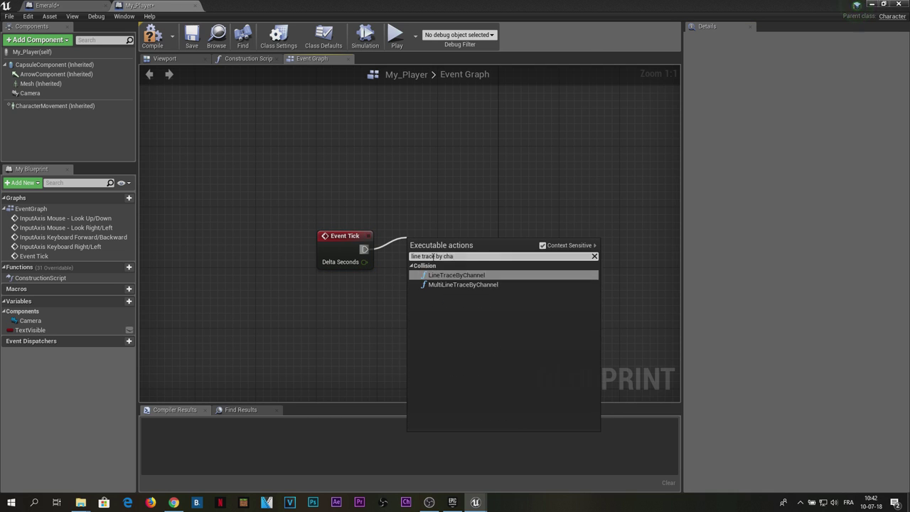
key("Return")
left_click_drag(480, 182, 562, 181)
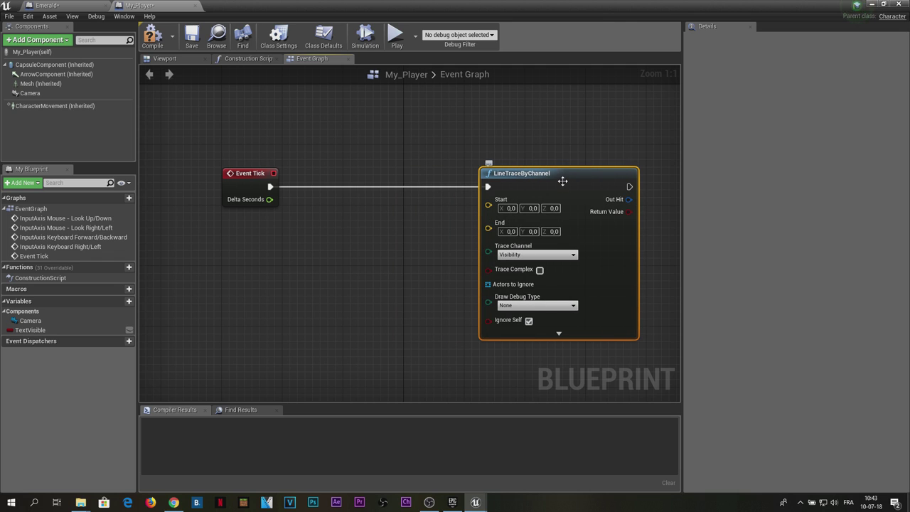
right_click_drag(401, 187, 430, 194)
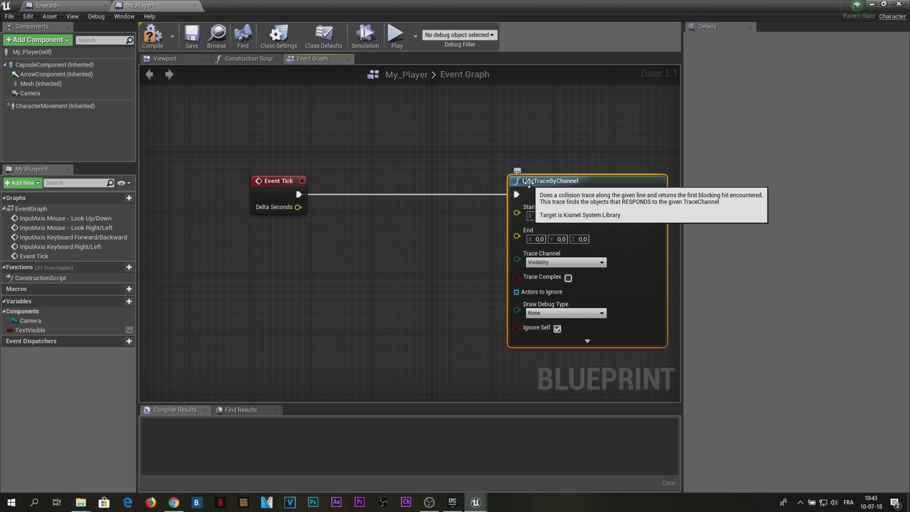
Step: Add a Camera reference node with a GetWorldLocation node attached
left_click(30, 93)
left_click_drag(30, 93, 261, 291)
right_click_drag(306, 267, 345, 267)
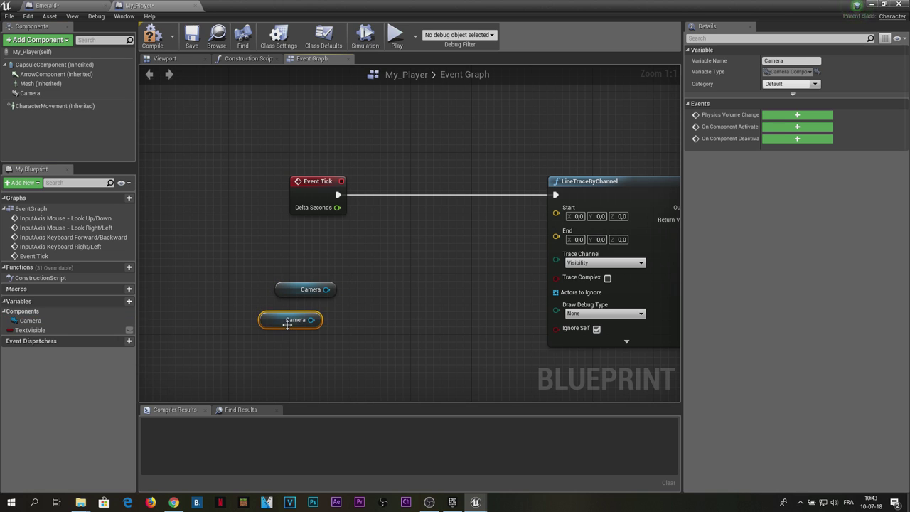
left_click_drag(325, 289, 356, 256)
type("getworldlocation")
key("Return")
left_click(306, 290, "ctrl")
left_click_drag(398, 257, 323, 265)
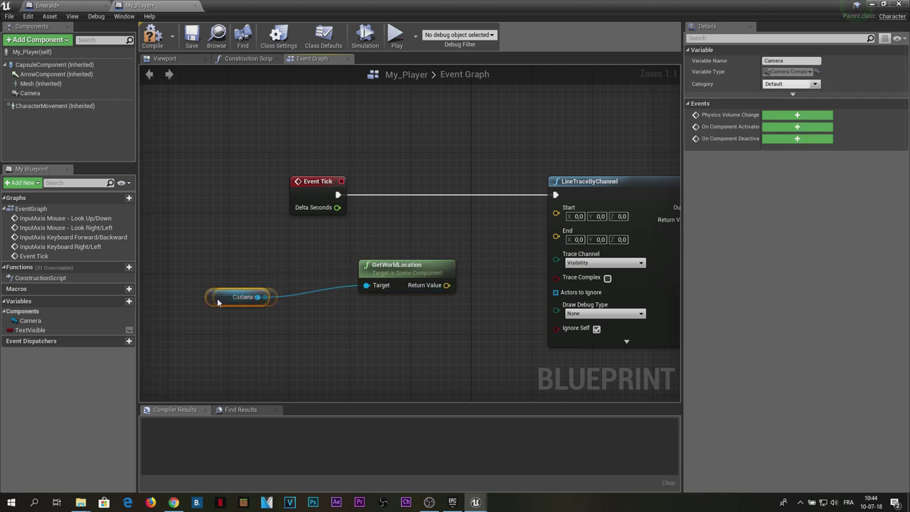
Step: Connect the camera's world location to the trace's Start and tidy the nodes
left_click_drag(371, 285, 458, 297)
type("vecctor")
key("BackSpace")
key("BackSpace")
key("BackSpace")
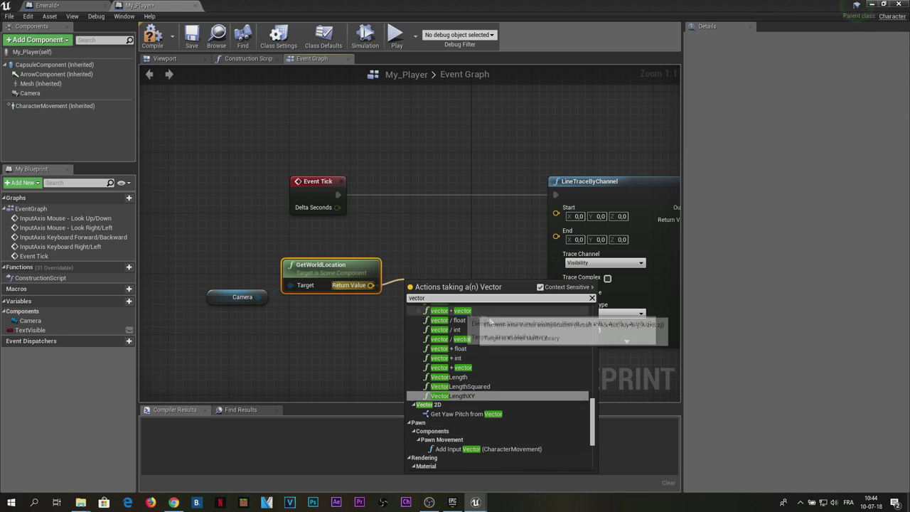
left_click_drag(370, 285, 556, 207)
left_click_drag(354, 265, 370, 257)
left_click(242, 296)
left_click_drag(242, 296, 280, 274)
left_click(341, 326)
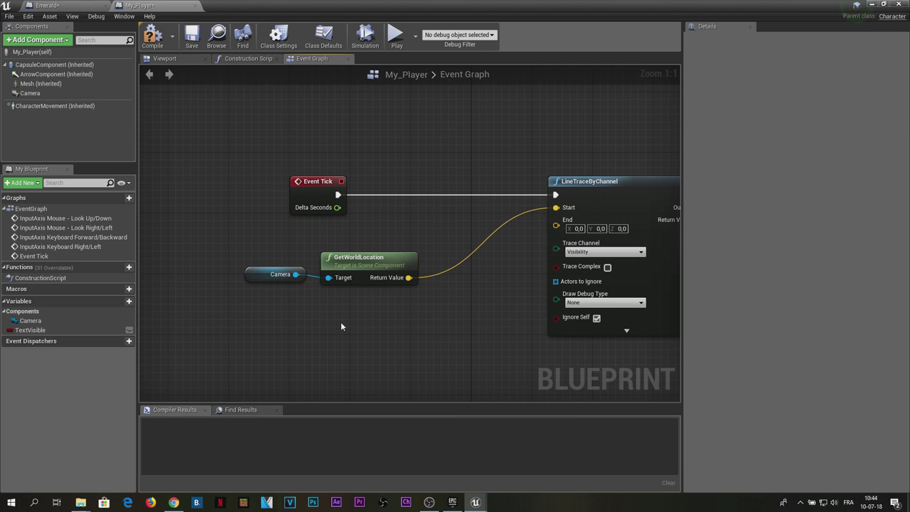
left_click_drag(295, 273, 318, 315)
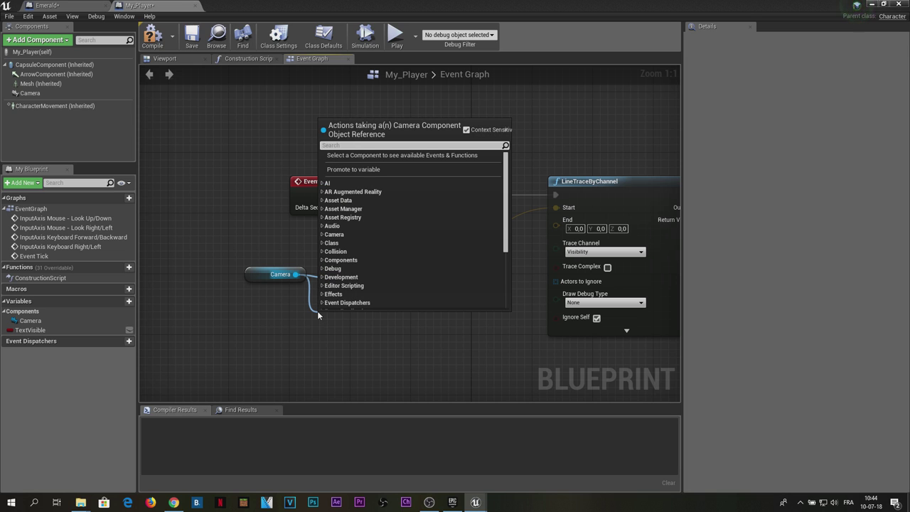
Step: Add a Get Forward Vector node from Camera and rearrange the graph
type("get forward")
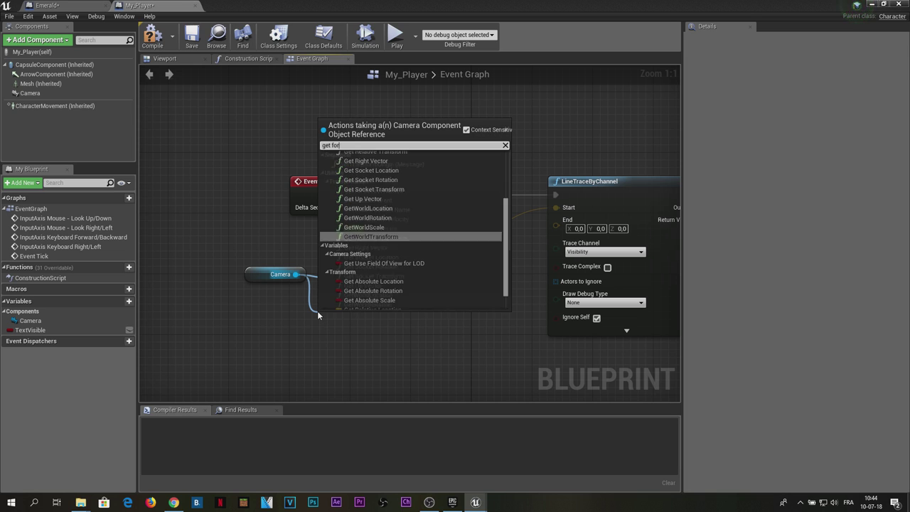
left_click(334, 293)
left_click_drag(280, 275, 213, 297)
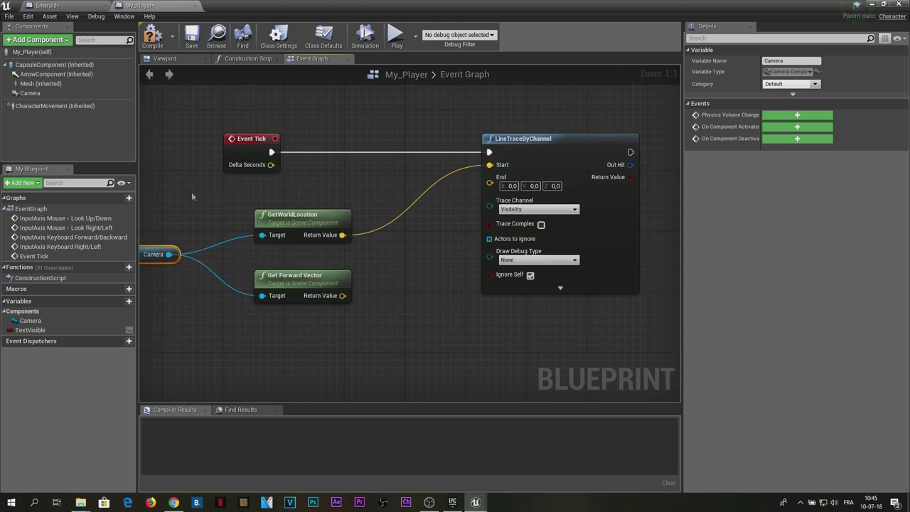
left_click_drag(259, 196, 407, 282)
left_click_drag(577, 141, 506, 133)
right_click_drag(433, 241, 421, 236)
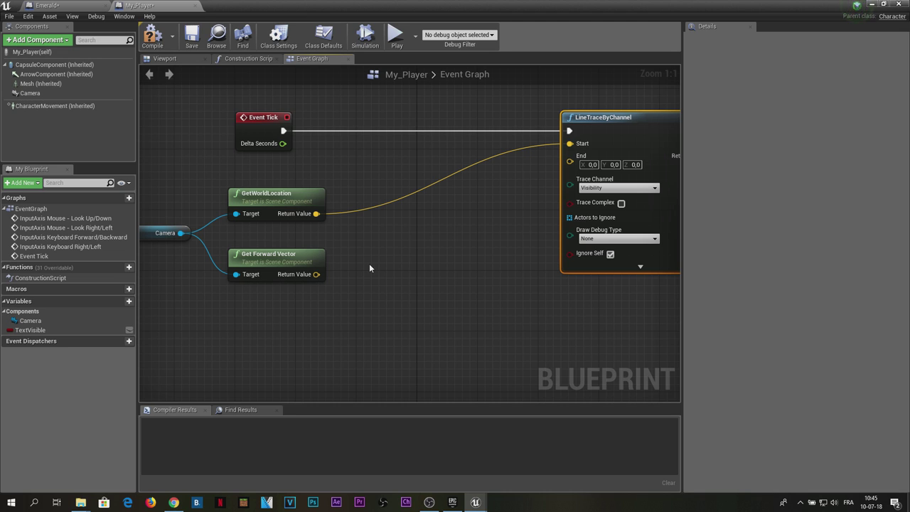
Step: Multiply the forward vector by a float of 5000 with a vector-times-float node
left_click_drag(316, 273, 377, 297)
left_click(427, 366)
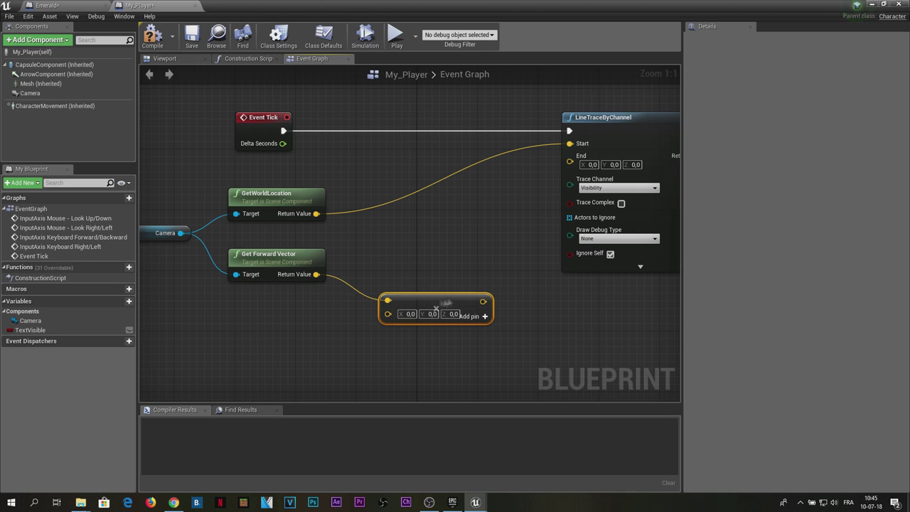
key("ctrl+z")
left_click_drag(316, 274, 380, 300)
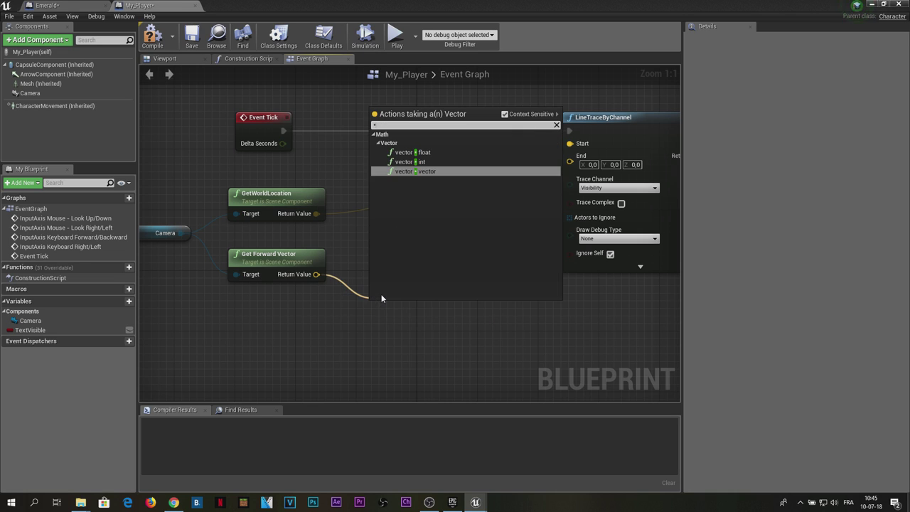
left_click(462, 172)
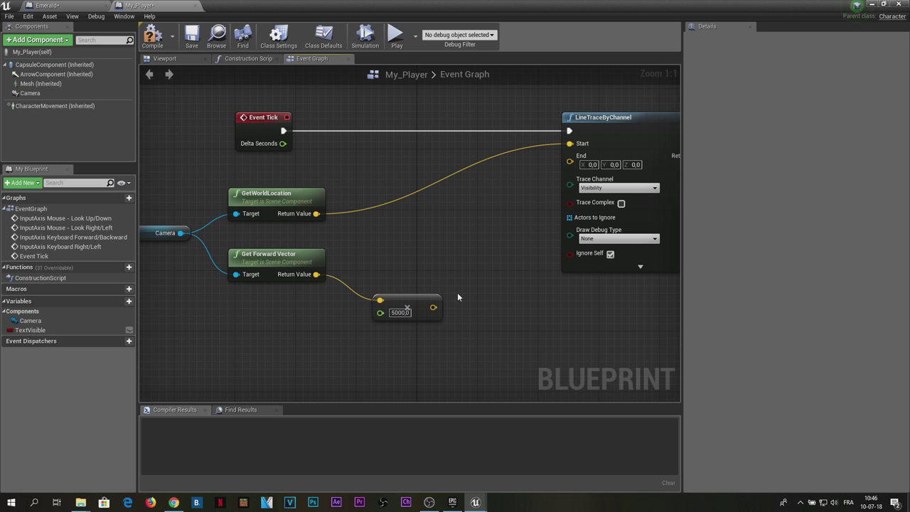
right_click_drag(459, 235, 478, 250)
Step: Add camera location and scaled forward vector into the trace's End, then compile with F7
mouse_move(334, 229)
left_mouse_down()
mouse_move(432, 256)
mouse_move(490, 254)
left_mouse_up()
left_click(509, 319)
left_click_drag(451, 323, 441, 277)
left_click_drag(498, 264, 587, 171)
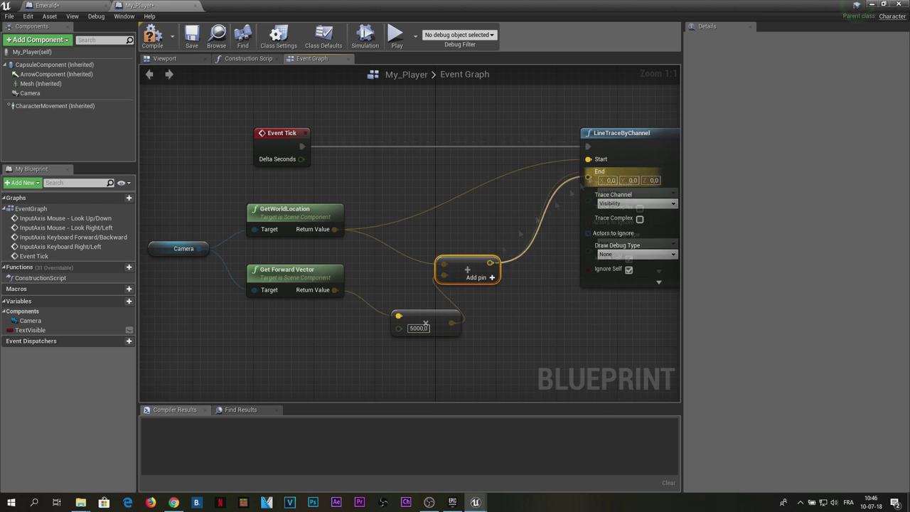
left_click_drag(462, 263, 498, 246)
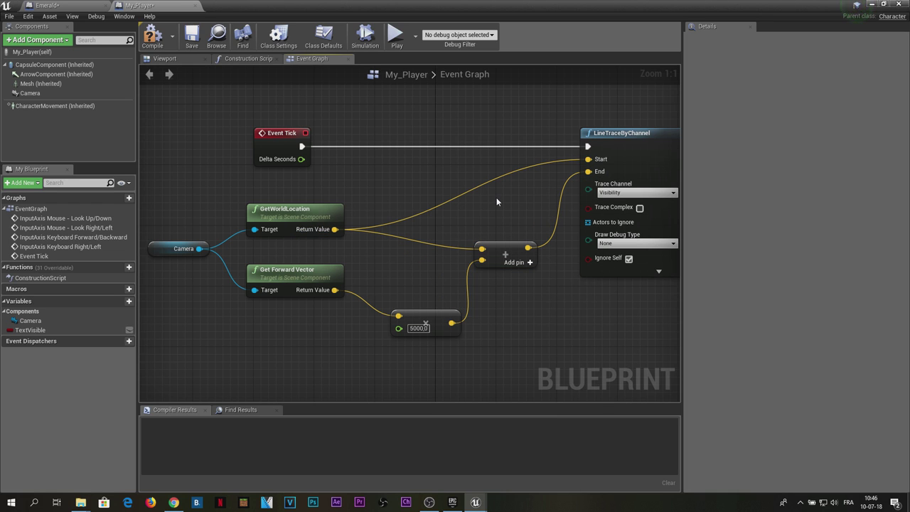
key("F7")
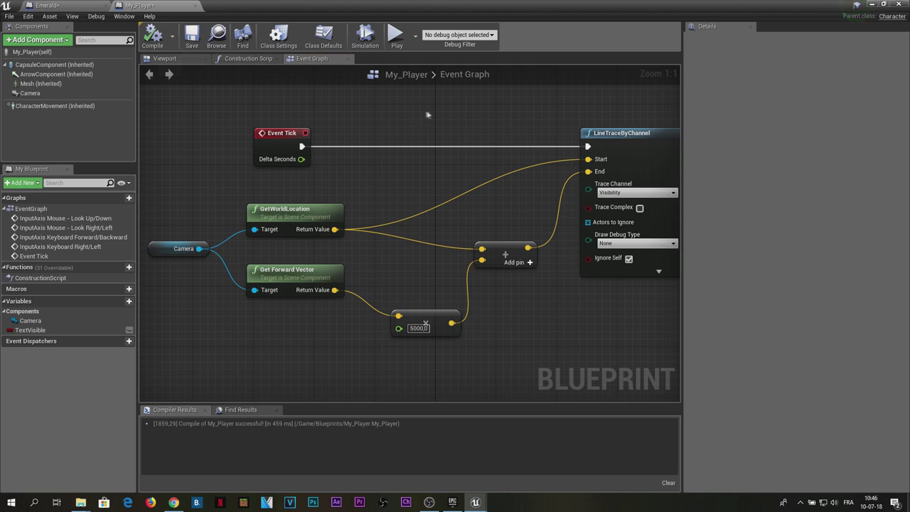
Step: Add a Branch node after LineTraceByChannel's execution output
right_click_drag(426, 115, 358, 109)
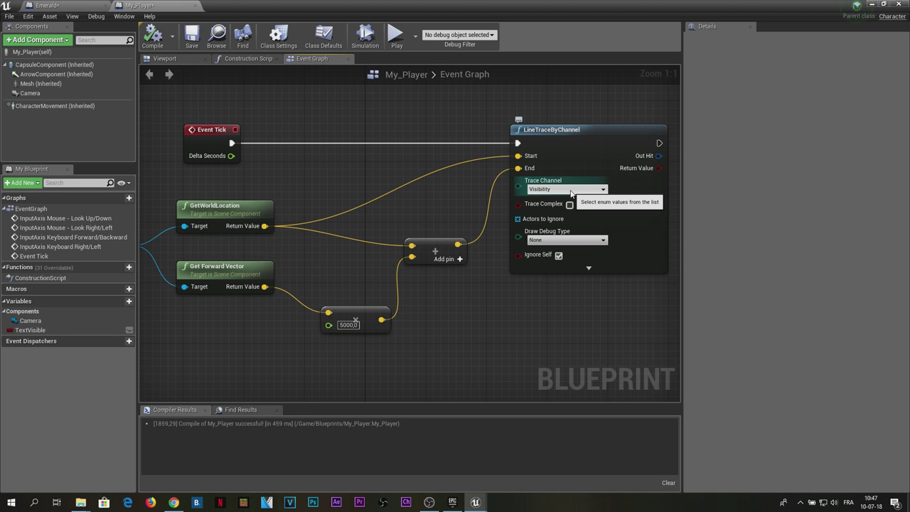
right_click_drag(570, 193, 429, 189)
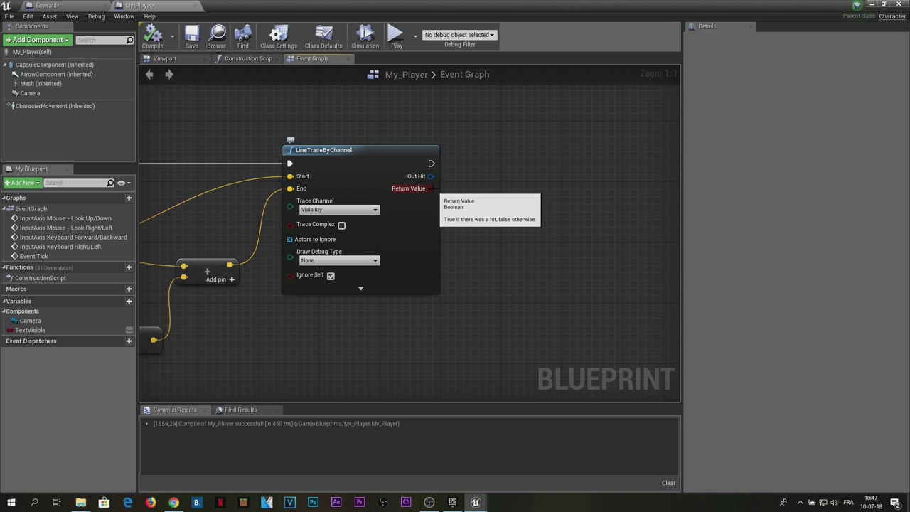
left_click_drag(431, 163, 505, 155)
key("Escape")
mouse_move(430, 163)
left_mouse_down()
mouse_move(489, 172)
mouse_move(469, 151)
left_mouse_up()
right_click_drag(563, 150, 429, 165)
Step: From Branch True, add Cast To Emerald, then call Voir Emeraude, and compile the blueprint
left_click_drag(401, 179, 468, 180)
type("cast to")
key("Return")
right_click_drag(542, 189, 439, 183)
left_click_drag(432, 219, 481, 216)
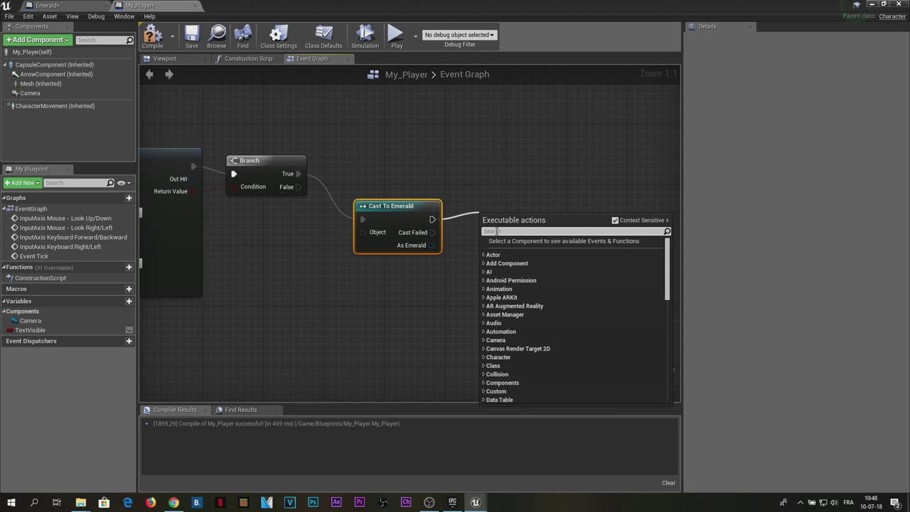
type("voir")
key("Return")
right_click_drag(488, 231, 560, 248)
left_click(152, 36)
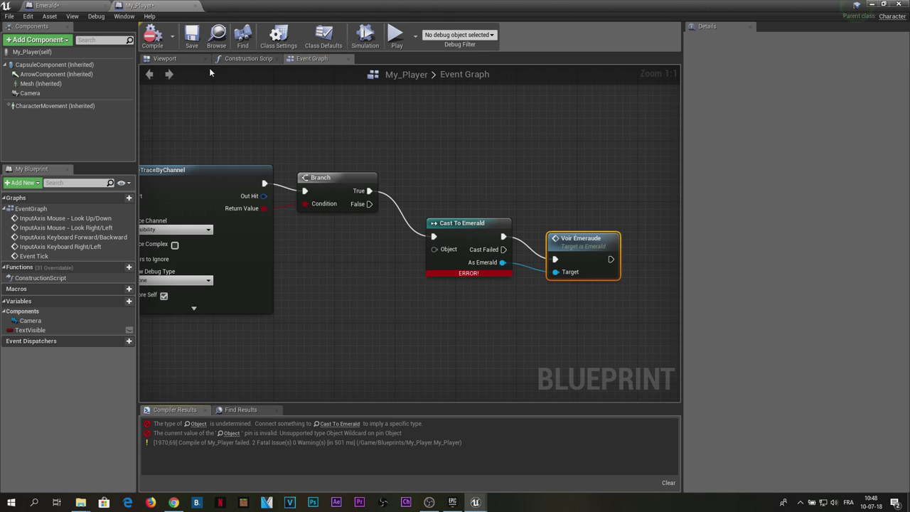
Step: Drag from the trace's Out Hit to create a Break Hit Result node and tidy its position
mouse_move(263, 195)
left_mouse_down()
mouse_move(297, 213)
mouse_move(299, 224)
left_mouse_up()
left_click(384, 368)
right_click_drag(373, 238, 456, 184)
left_click_drag(456, 186, 442, 186)
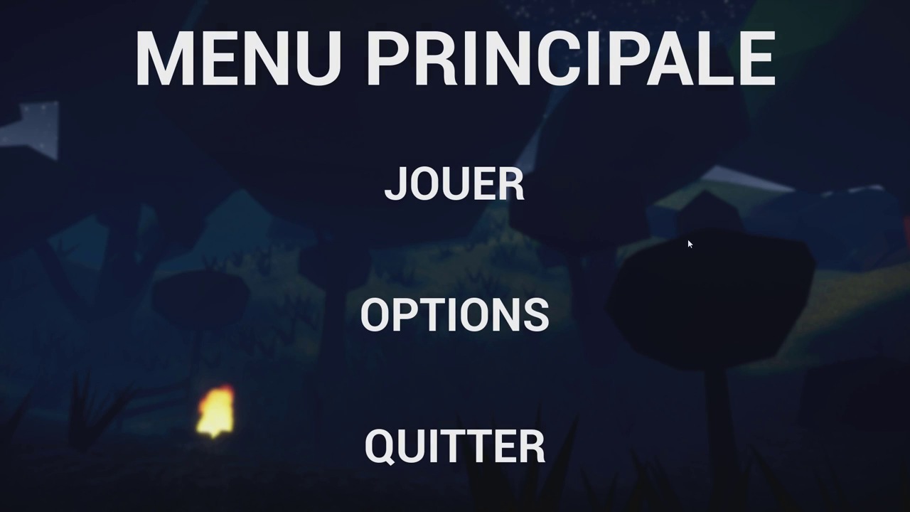
Step: Start a new game via JOUER > NOUVELLE PARTIE, walk toward the fire, and dismiss the story with SUIVANT
left_click(468, 196)
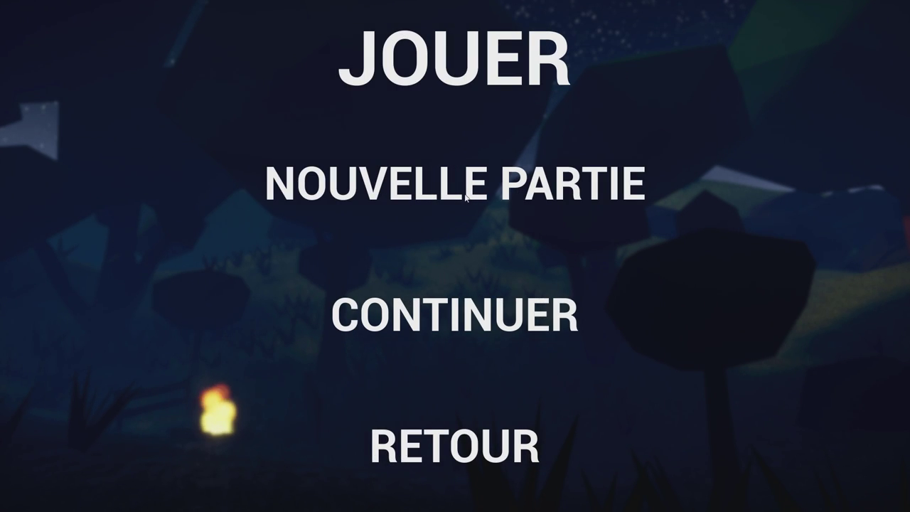
left_click(467, 199)
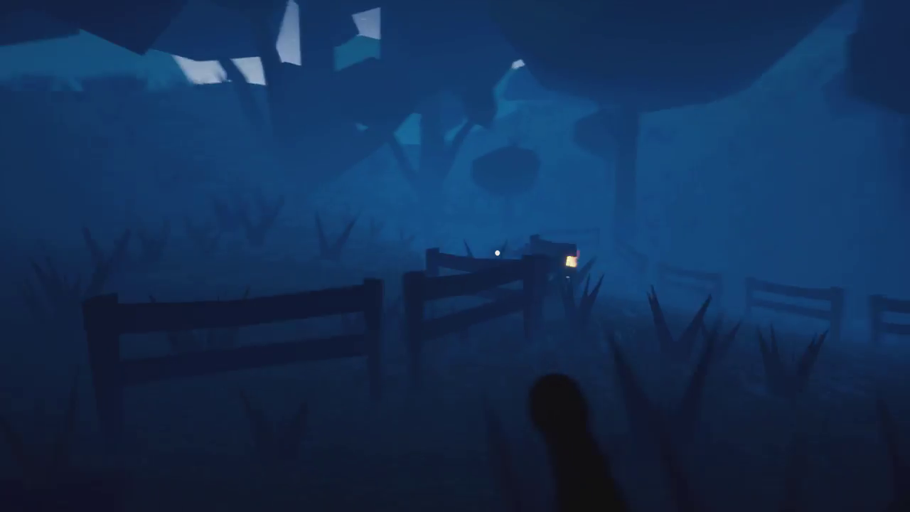
key("w")
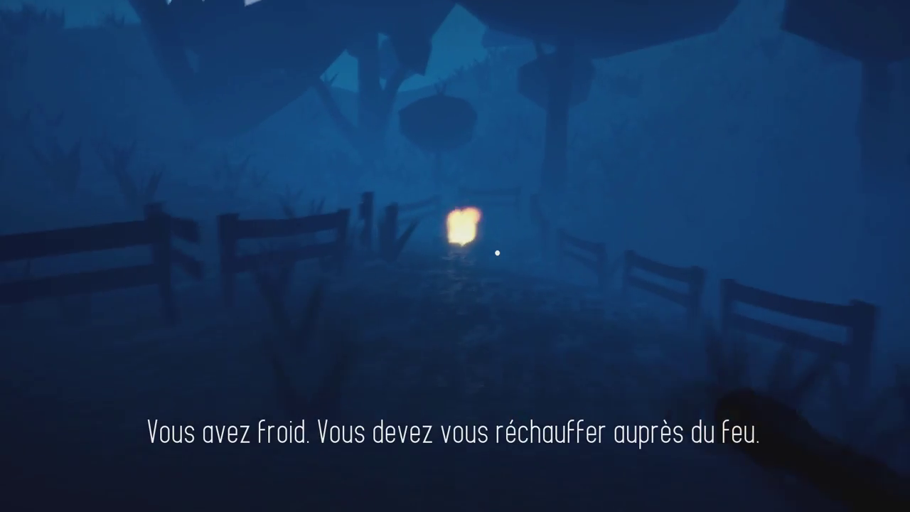
key("w")
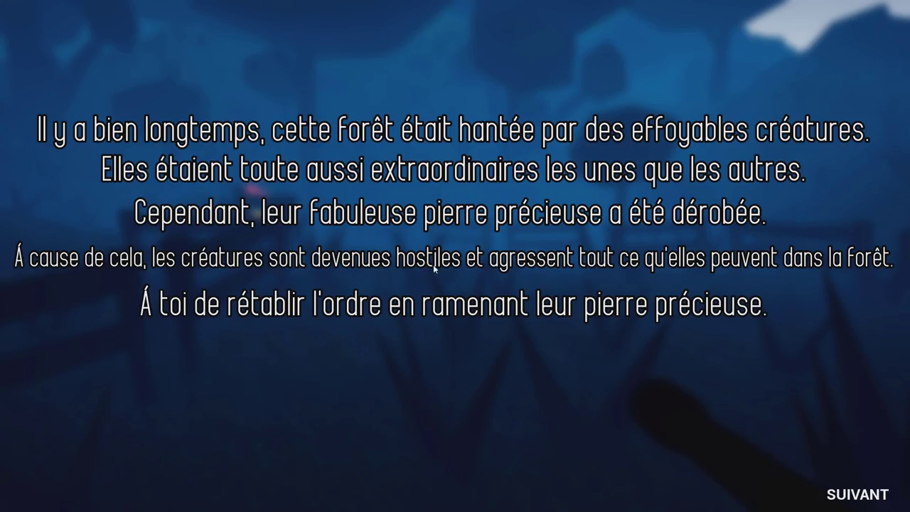
left_click(852, 497)
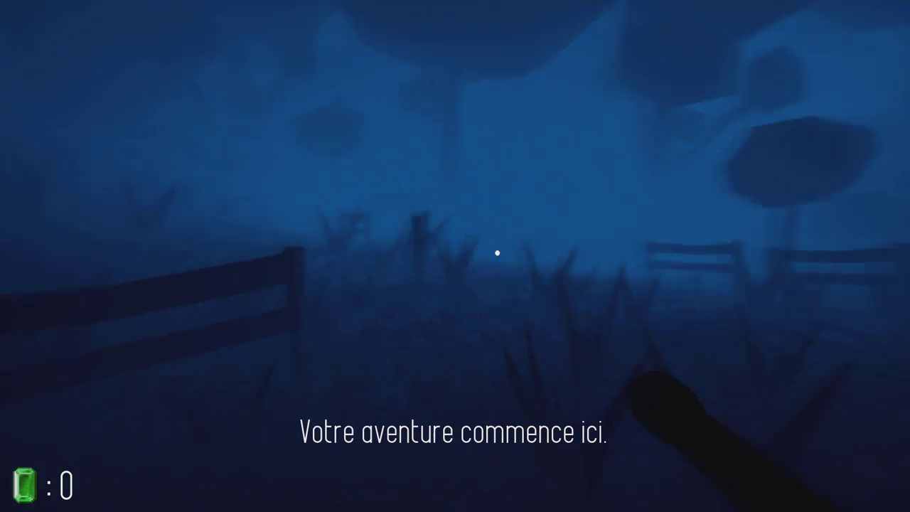
Step: Search with the flashlight and collect the first emerald, raising the counter to 1
key("f")
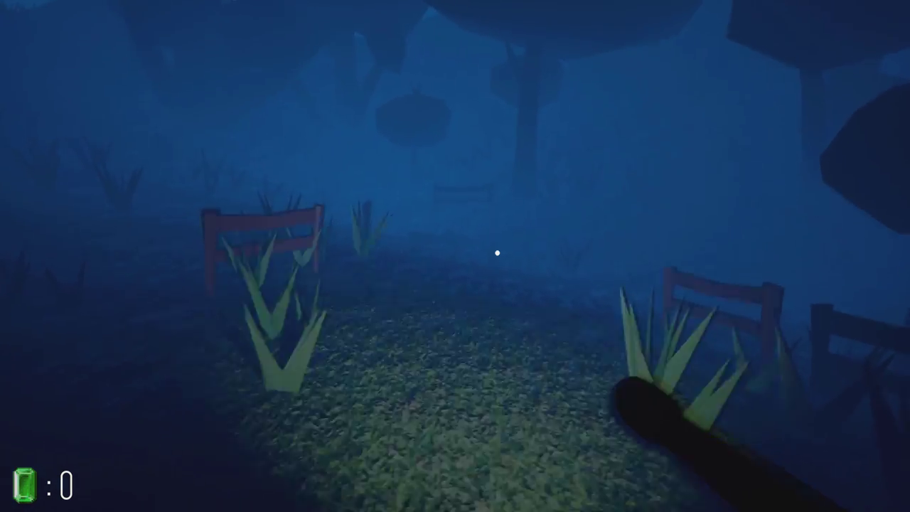
key("f")
key("f")
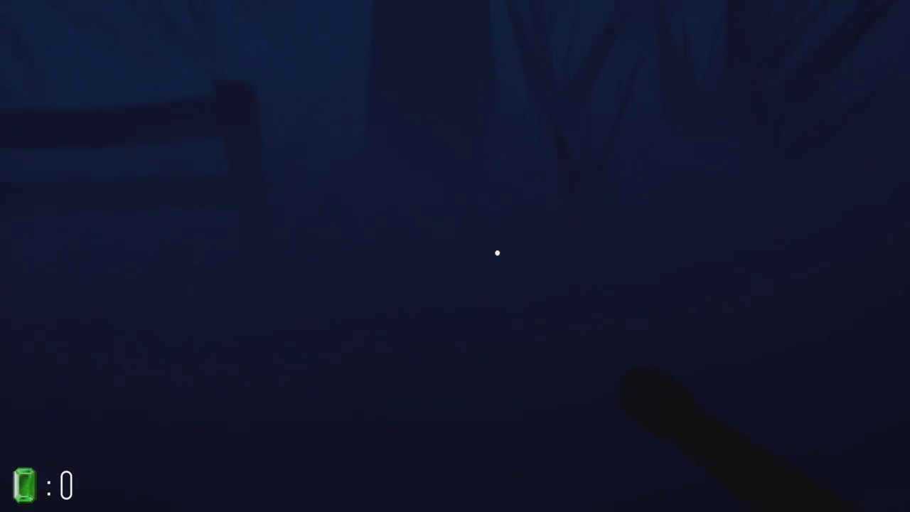
key("f")
key("f")
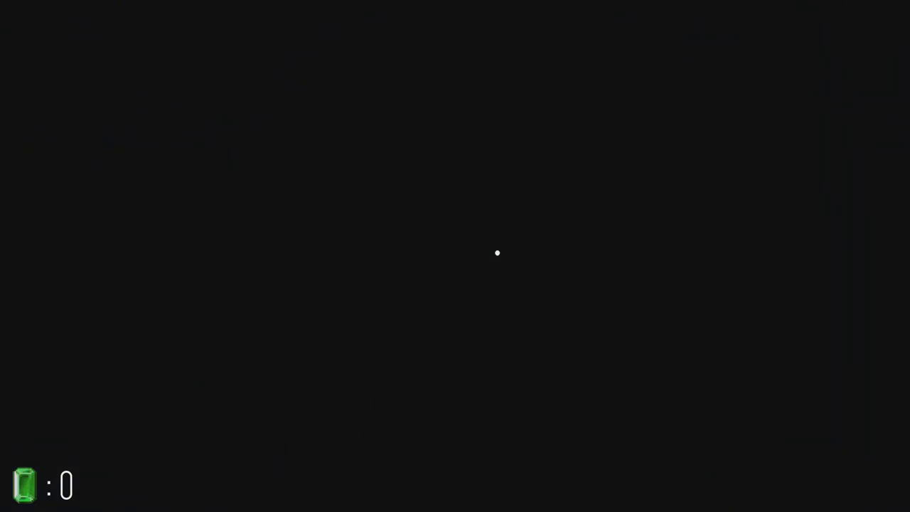
key("f")
key("f")
key("f")
key("f")
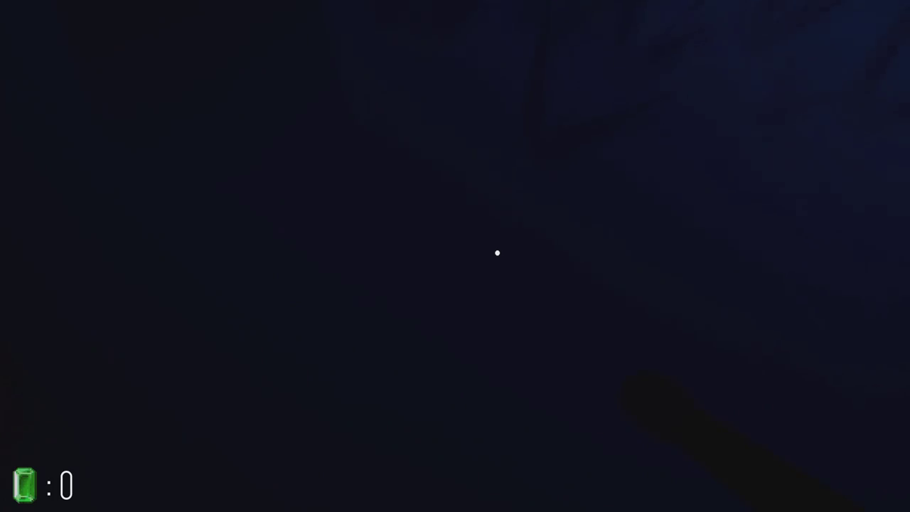
key("f")
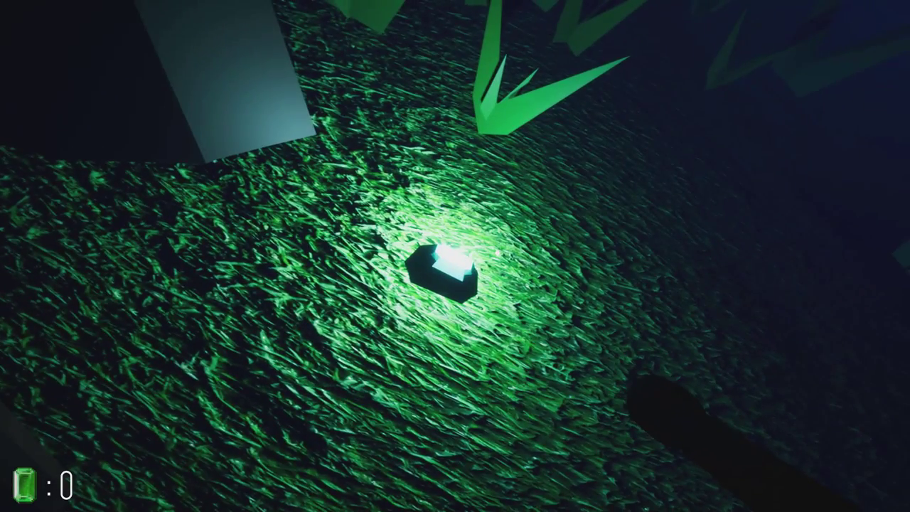
key("f")
key("f")
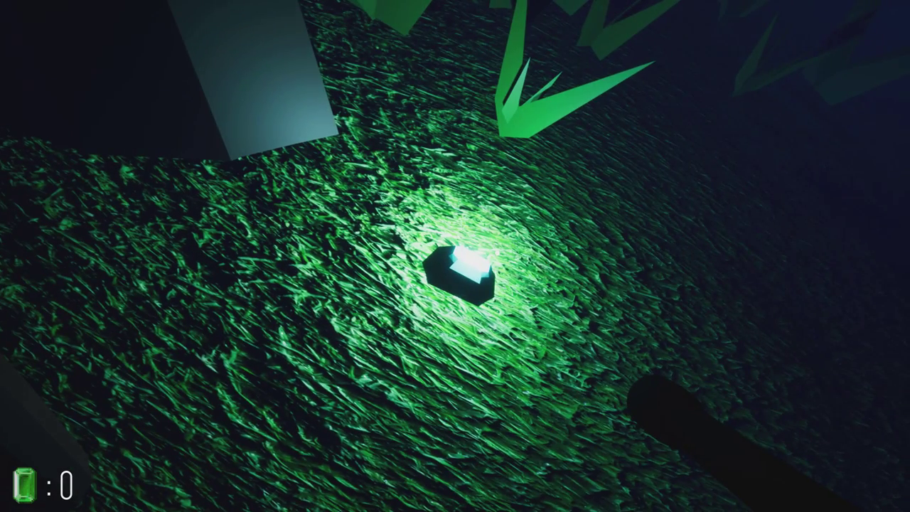
key("f")
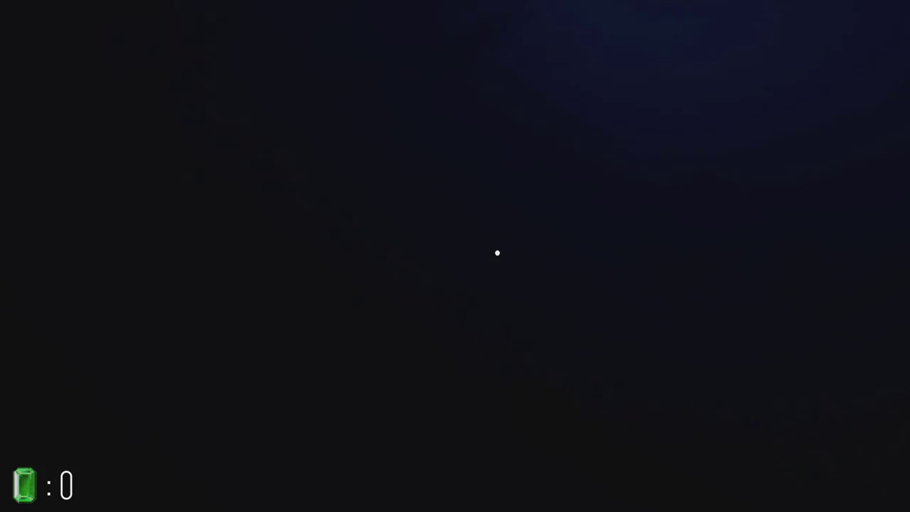
key("f")
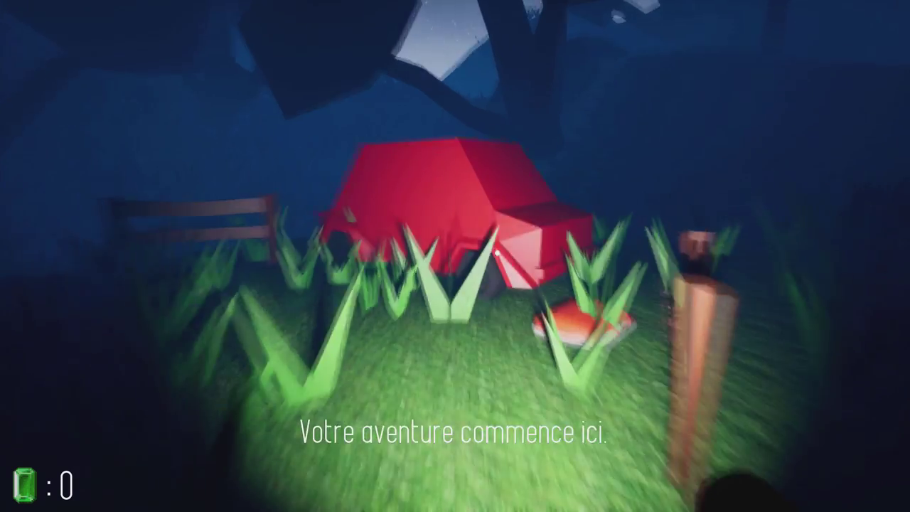
key("f")
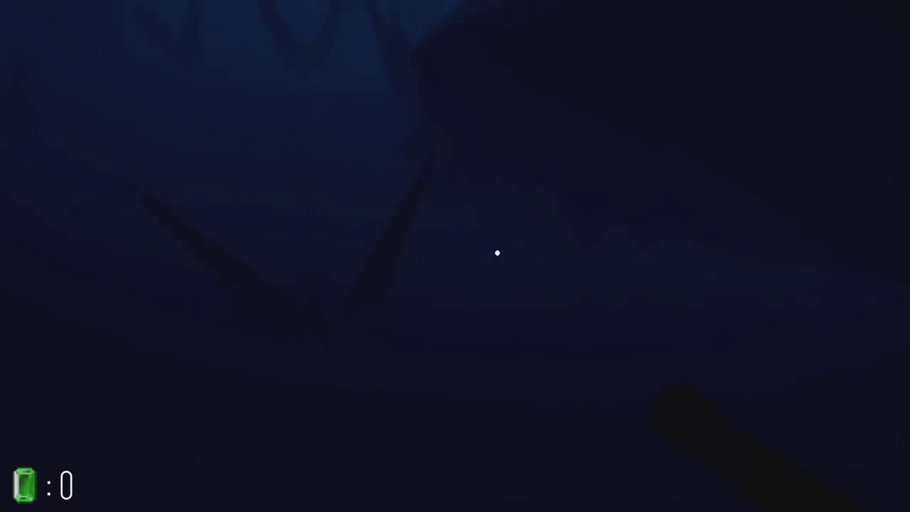
key("f")
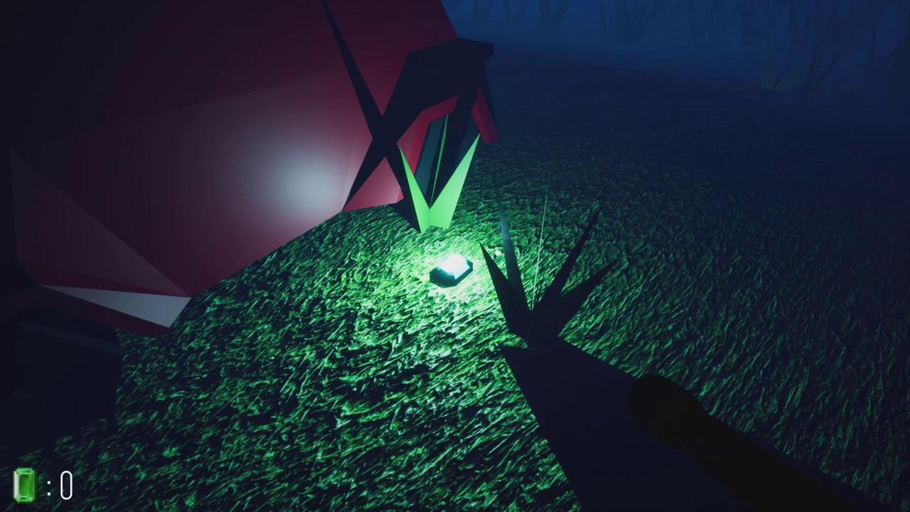
key("e")
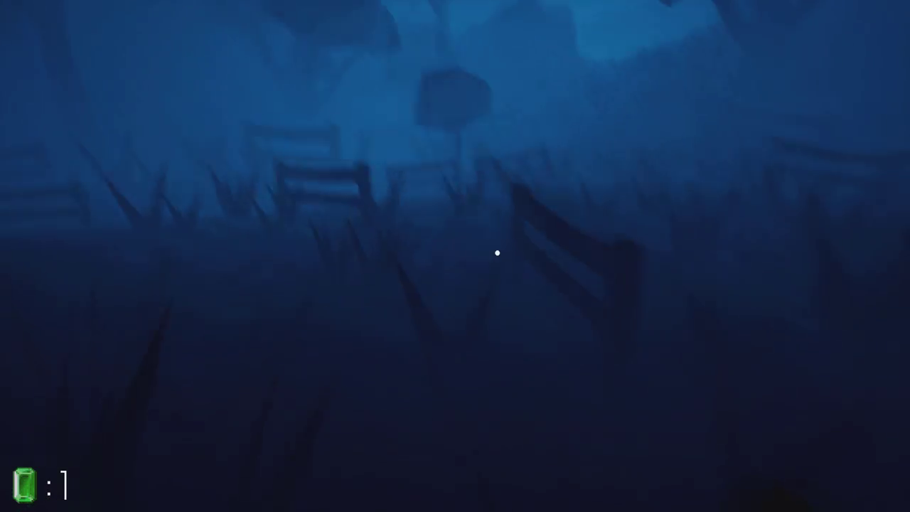
Step: Light up and collect the second emerald, bringing the counter to 2
key("f")
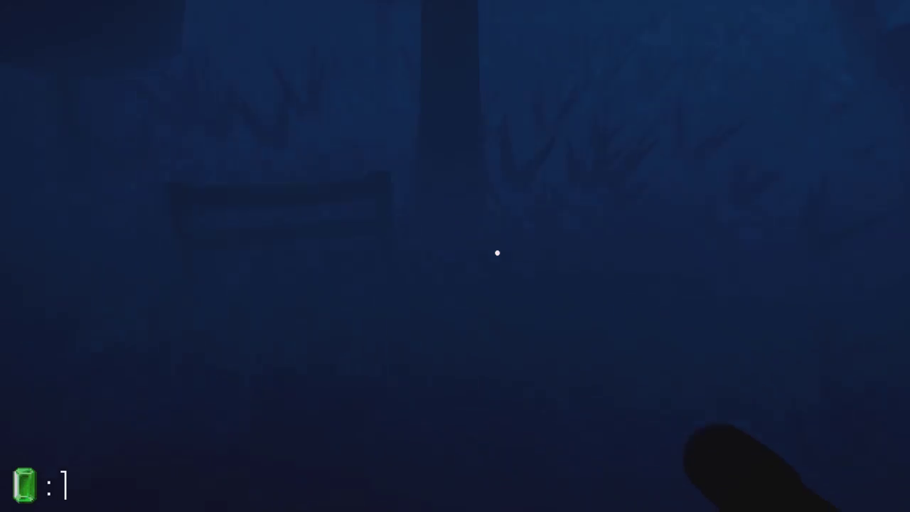
key("f")
key("e")
key("f")
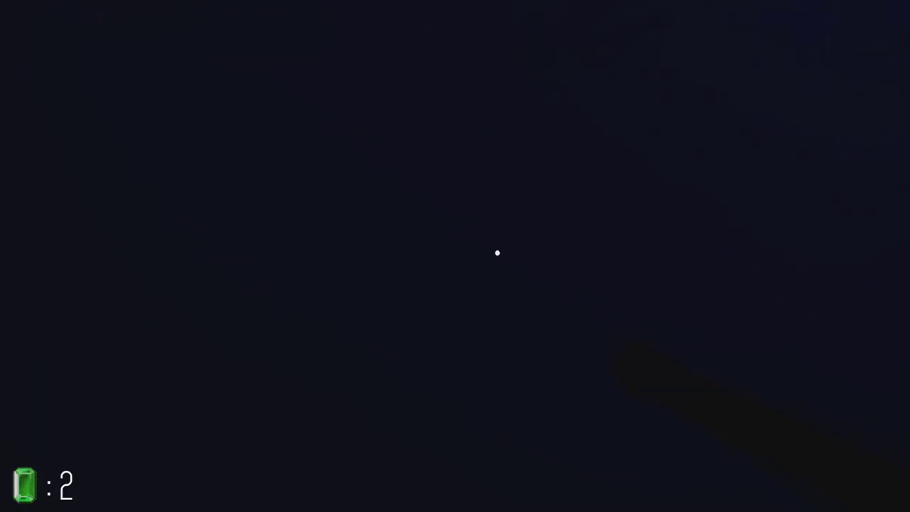
Step: Walk toward the fence, look around, then pause the game and choose QUITTER
key("w")
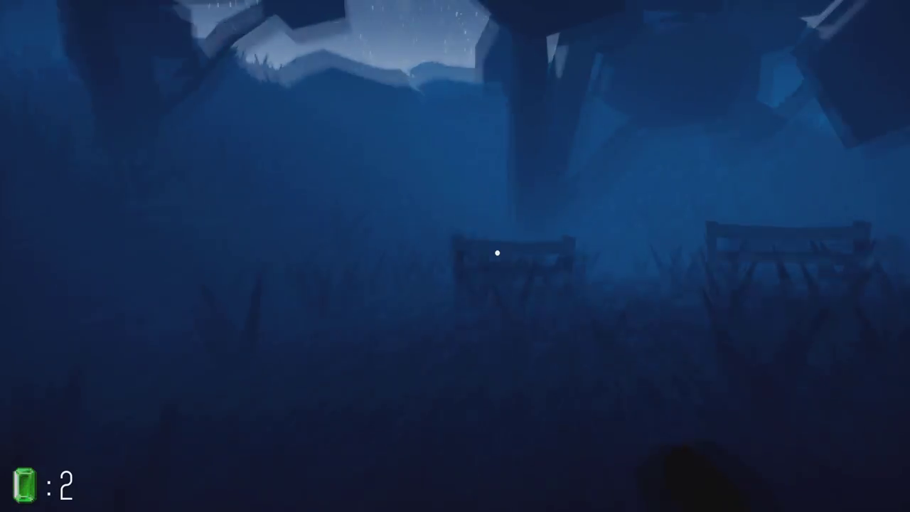
key("f")
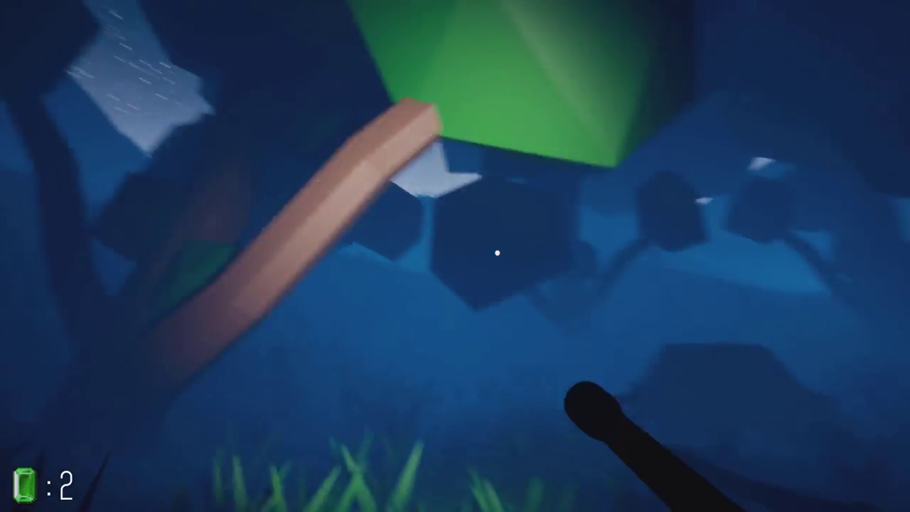
key("f")
key("Escape")
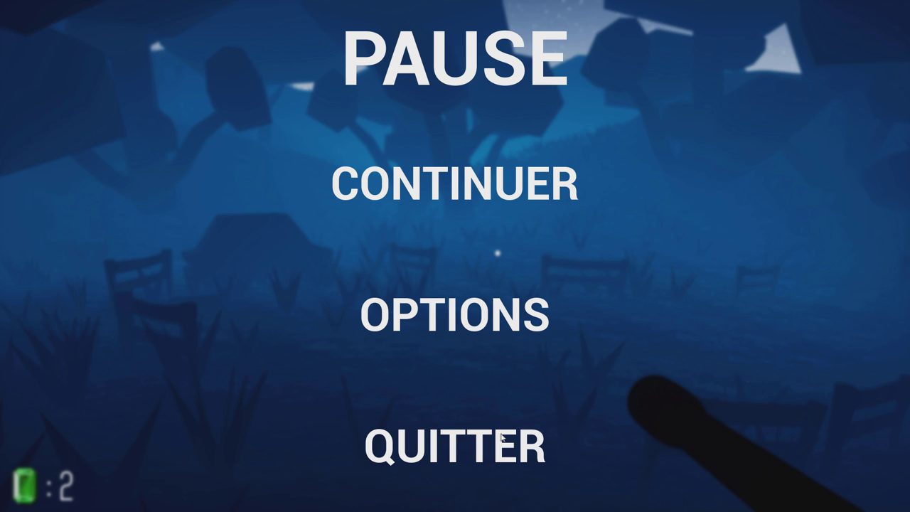
left_click(502, 436)
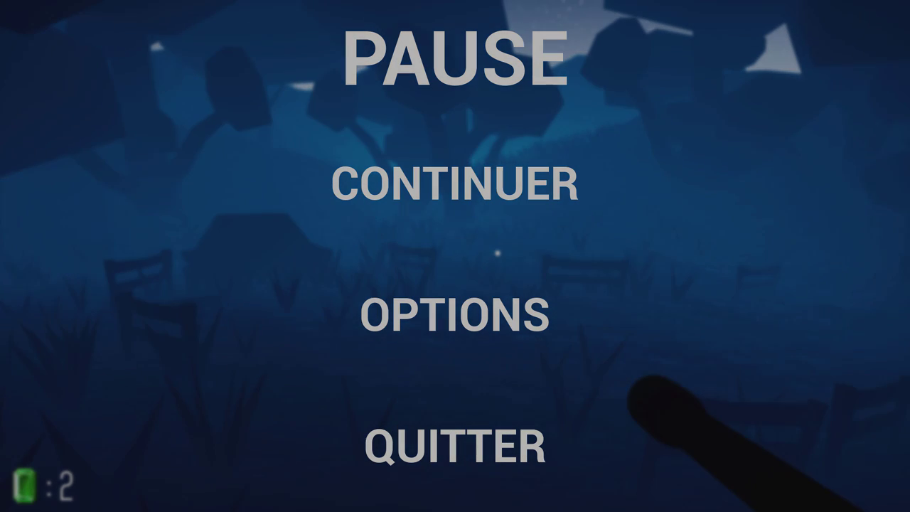